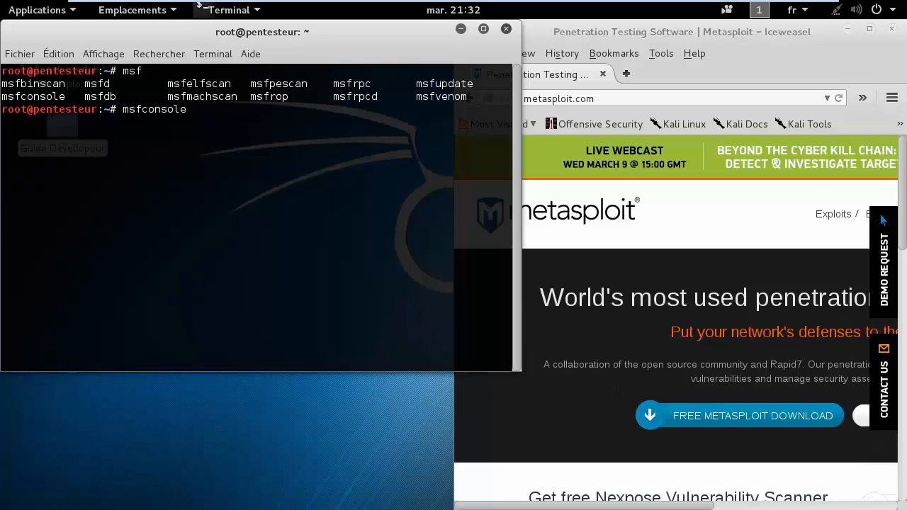
# - Highlight msfconsole and msfvenom in the terminal's msf tool listing
pyautogui.moveTo(2, 96); pyautogui.dragTo(113, 96)
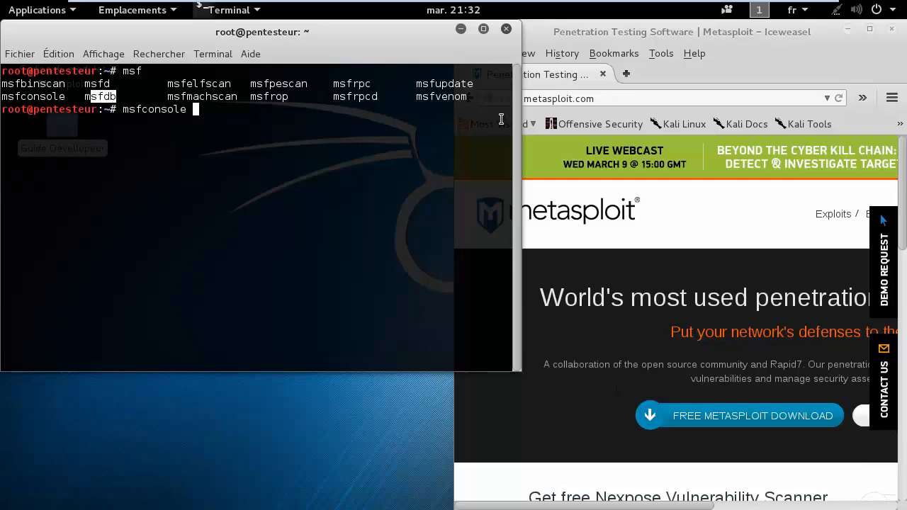
pyautogui.moveTo(505, 97); pyautogui.dragTo(398, 98)
pyautogui.click(462, 99)
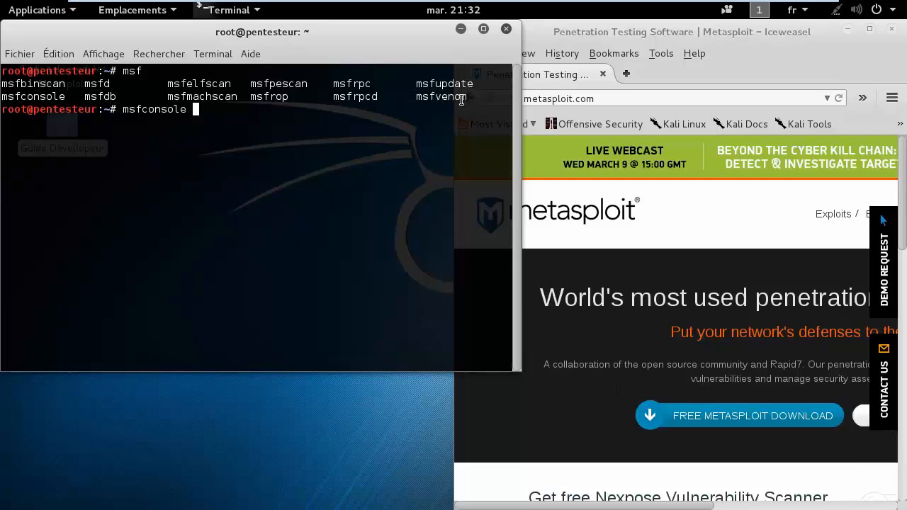
# - Erase the pending msfconsole command from the prompt and make the browser window fill the screen
pyautogui.moveTo(256, 151); pyautogui.dragTo(3, 71)
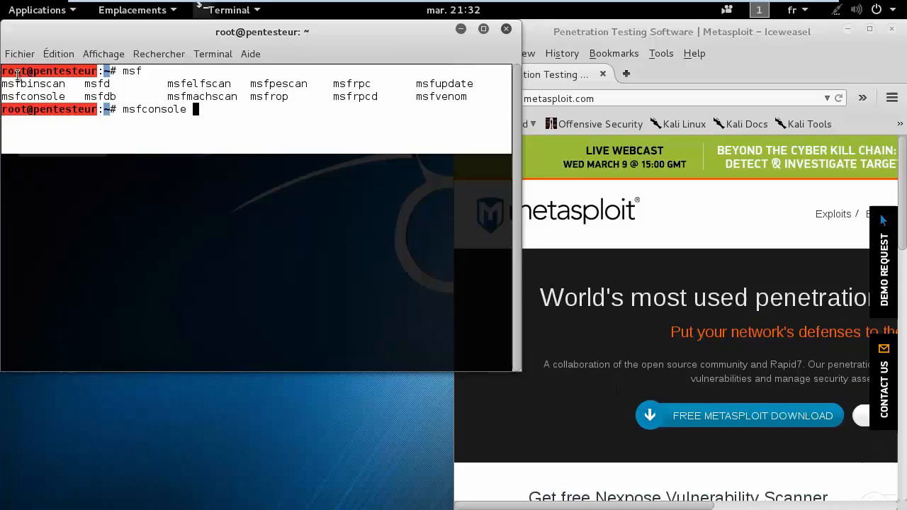
pyautogui.click(315, 124)
pyautogui.press('BackSpace')
pyautogui.press('BackSpace')
pyautogui.press('BackSpace')
pyautogui.press('BackSpace')
pyautogui.press('BackSpace')
pyautogui.press('BackSpace')
pyautogui.press('BackSpace')
pyautogui.press('BackSpace')
pyautogui.press('BackSpace')
pyautogui.press('BackSpace')
pyautogui.press('BackSpace')
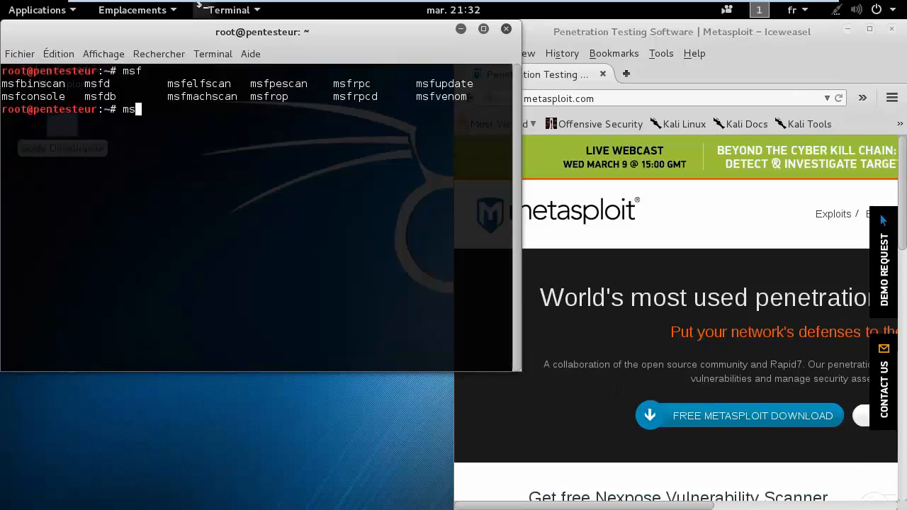
pyautogui.moveTo(666, 35); pyautogui.dragTo(380, 39)
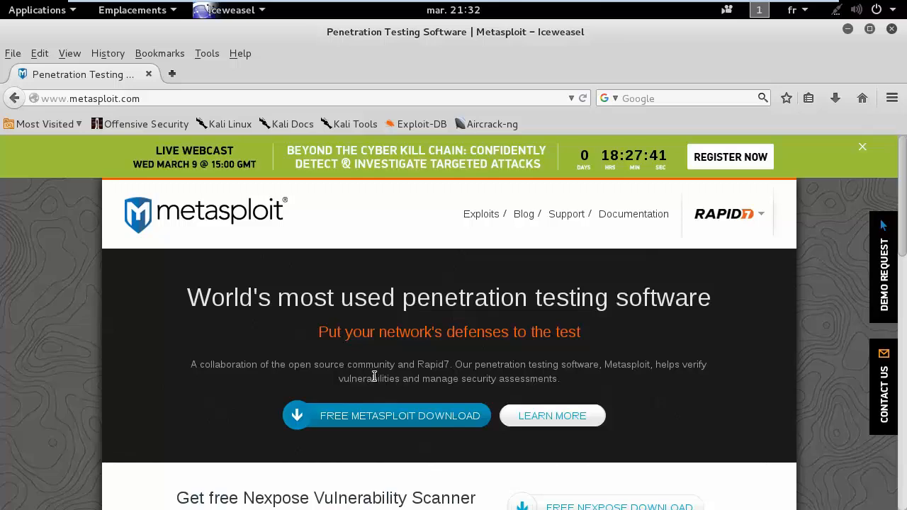
# - Browse the metasploit.com homepage, then open FREE METASPLOIT DOWNLOAD in a new tab
pyautogui.scroll(-5, 376, 378)
pyautogui.scroll(5, 371, 376)
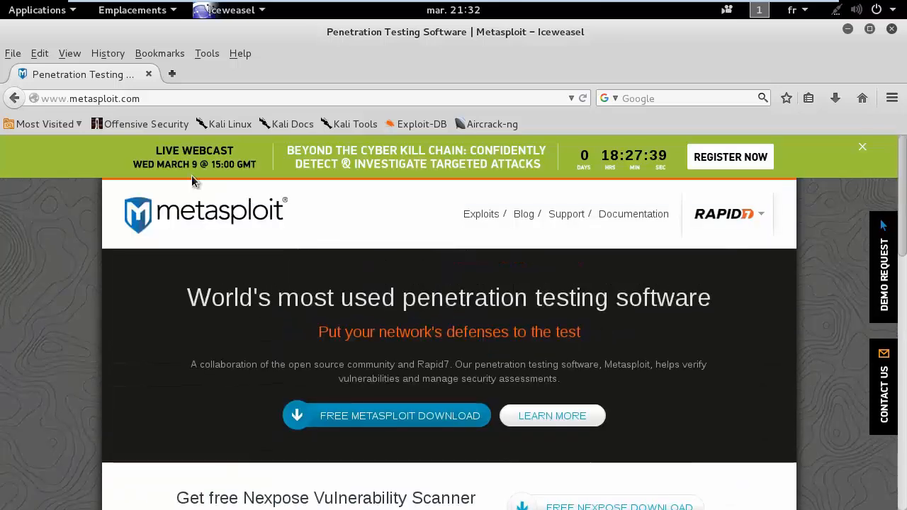
pyautogui.moveTo(141, 98); pyautogui.dragTo(39, 100)
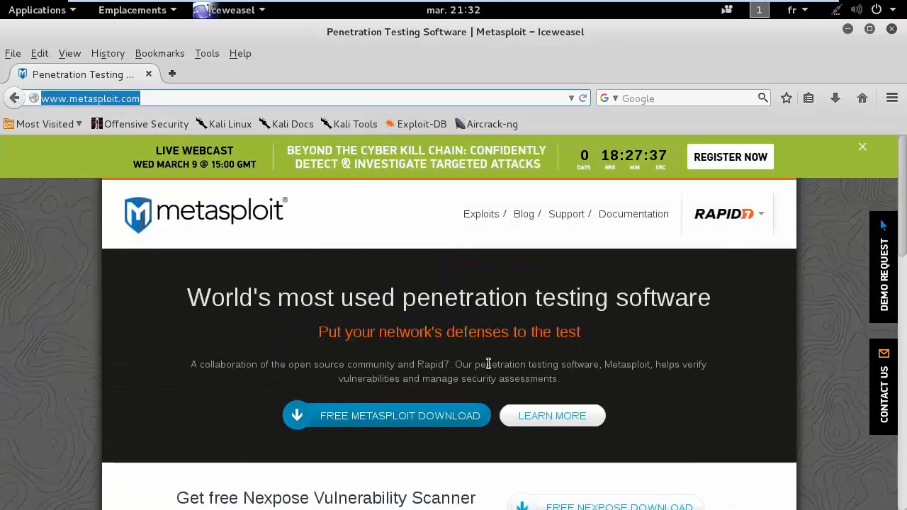
pyautogui.scroll(-5, 488, 364)
pyautogui.scroll(2, 489, 364)
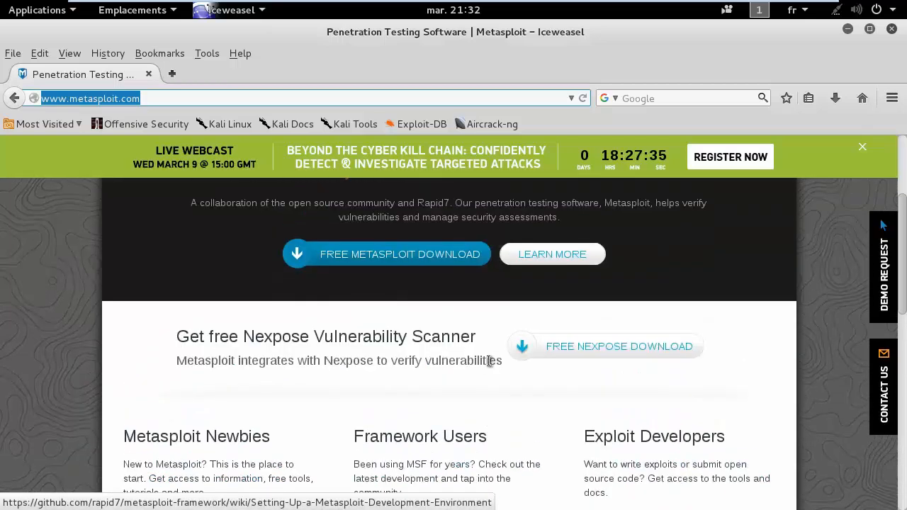
pyautogui.scroll(1, 489, 362)
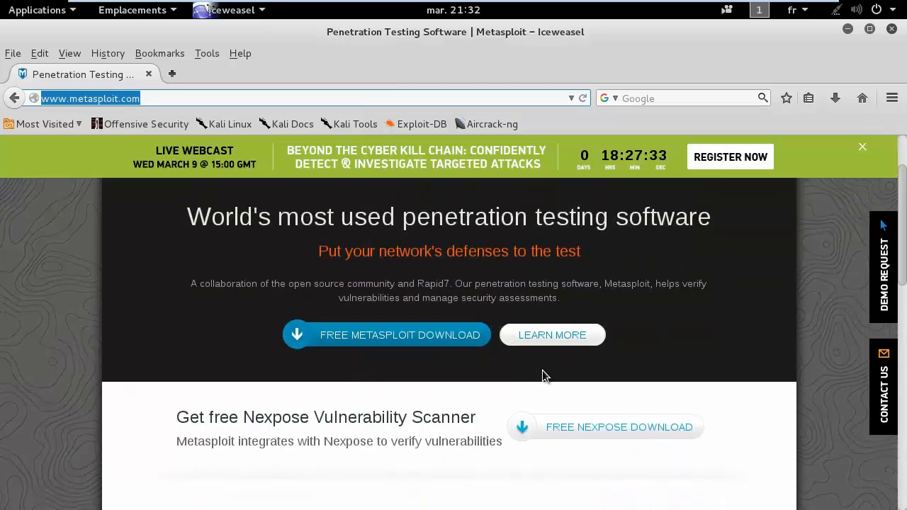
pyautogui.scroll(1, 542, 370)
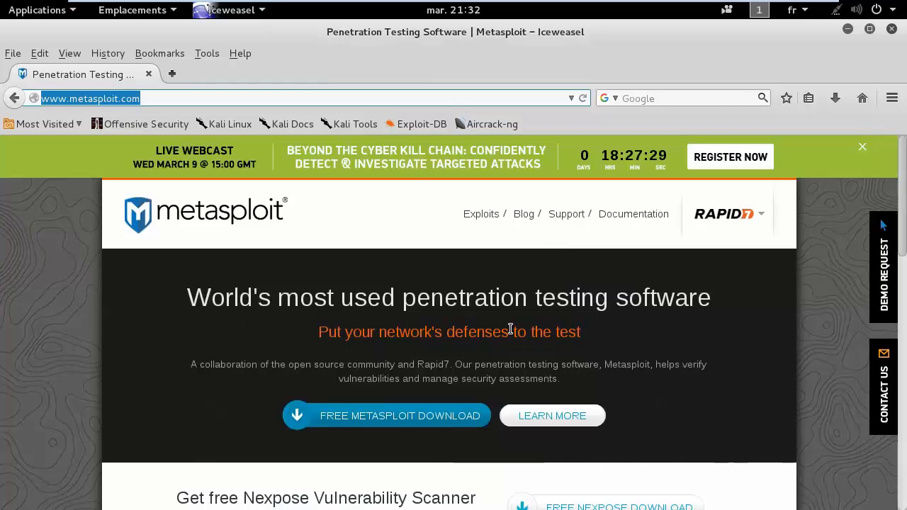
pyautogui.scroll(-3, 510, 330)
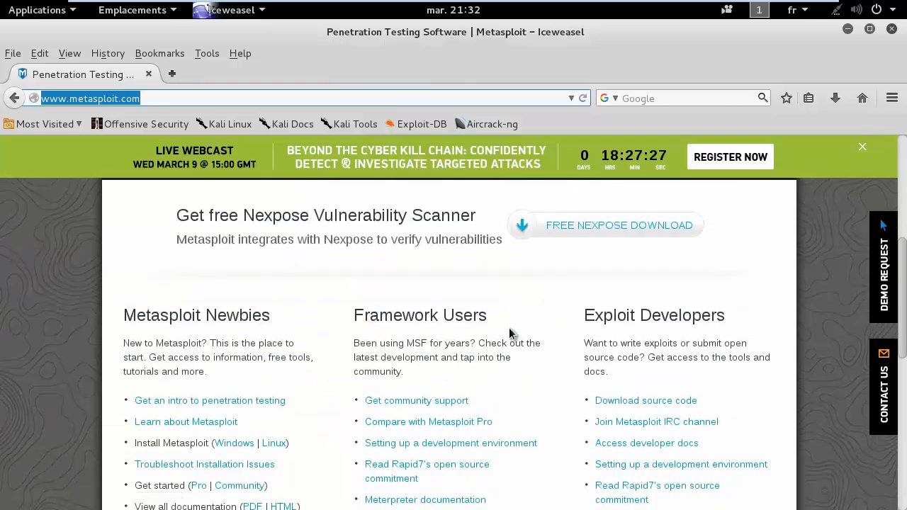
pyautogui.scroll(-5, 509, 333)
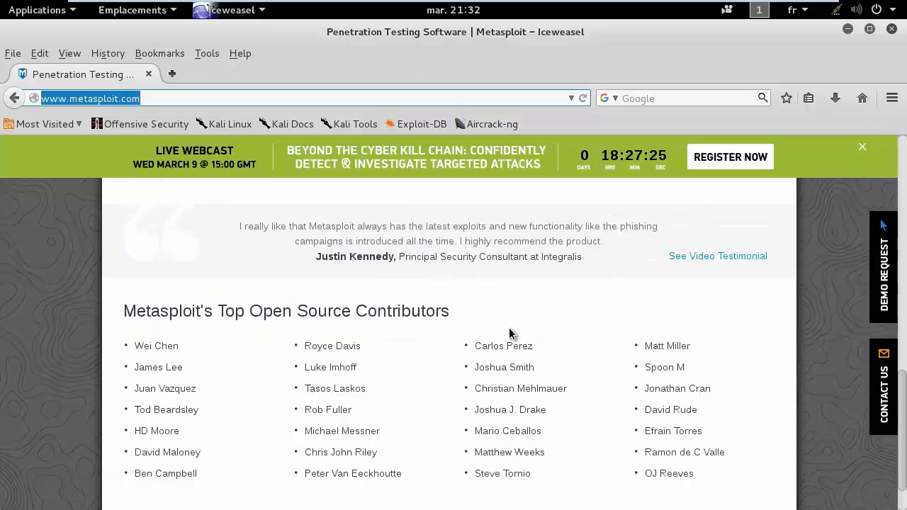
pyautogui.scroll(8, 509, 331)
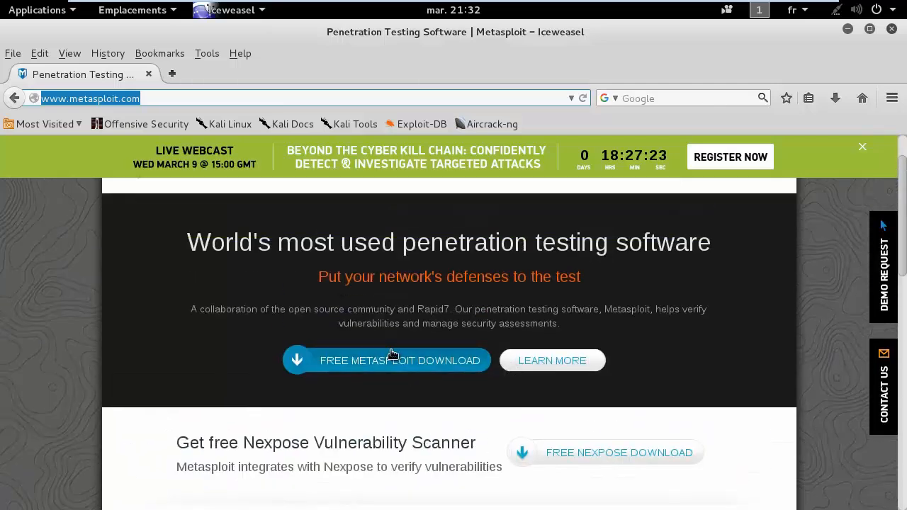
pyautogui.click(392, 356)
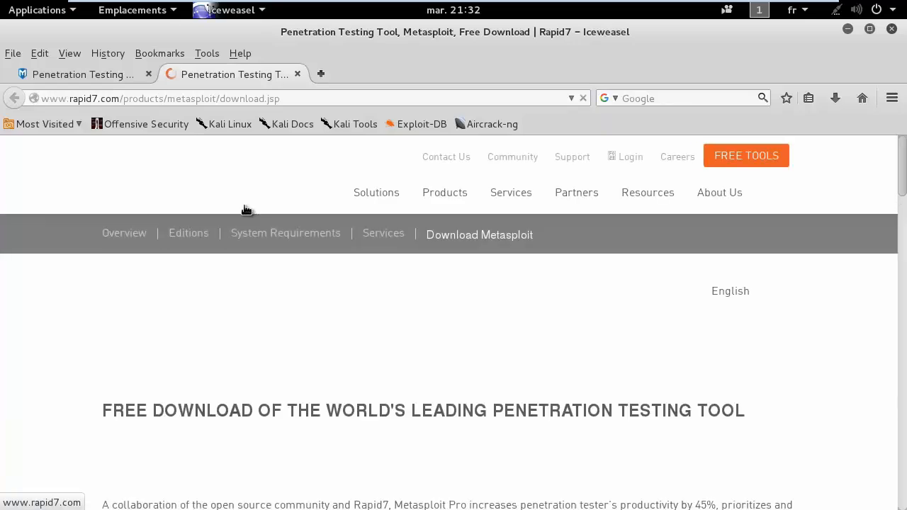
# - Read the Community edition's 'Limited Features - No Expiration' description and feature bullets
pyautogui.scroll(-3, 395, 381)
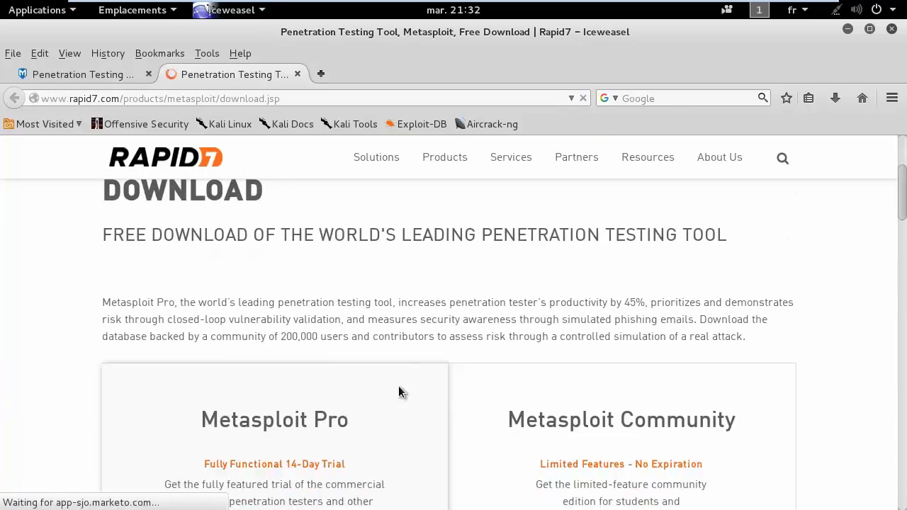
pyautogui.scroll(-3, 398, 389)
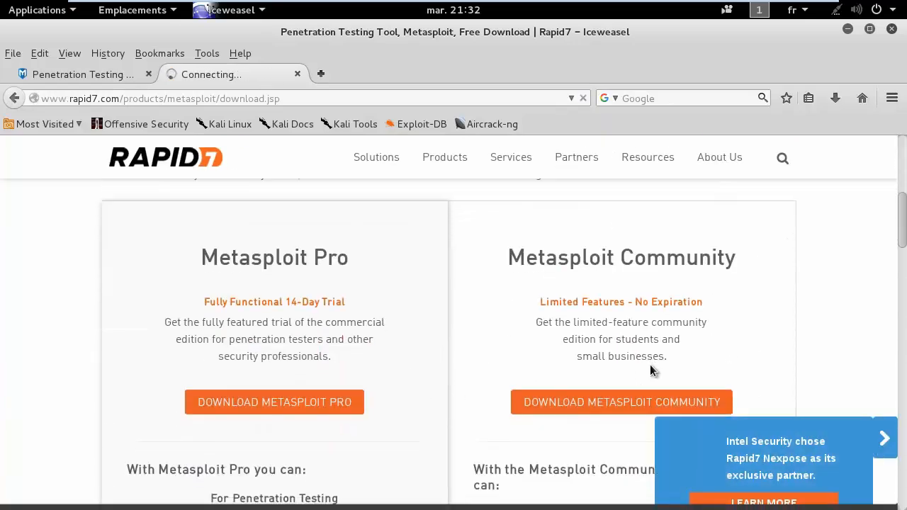
pyautogui.scroll(-2, 650, 370)
pyautogui.moveTo(555, 235); pyautogui.dragTo(715, 234)
pyautogui.click(681, 275)
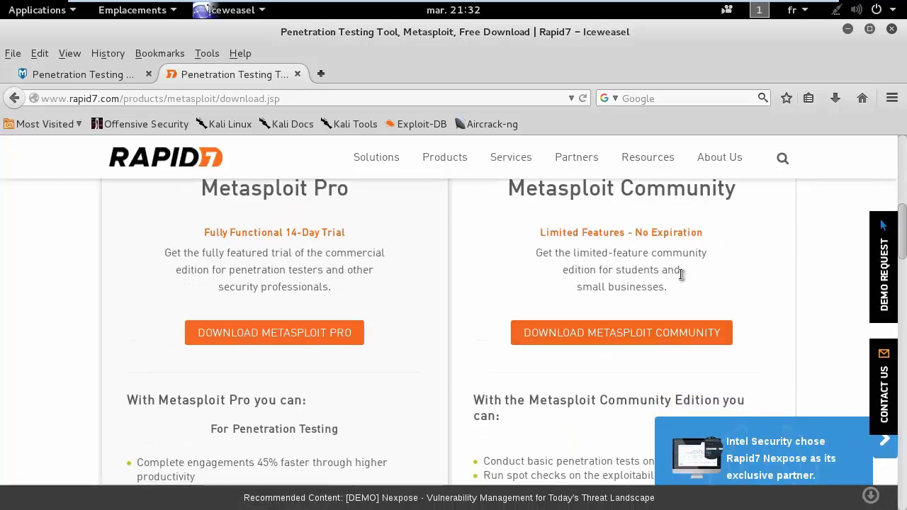
pyautogui.moveTo(539, 254); pyautogui.dragTo(690, 259)
pyautogui.click(689, 259)
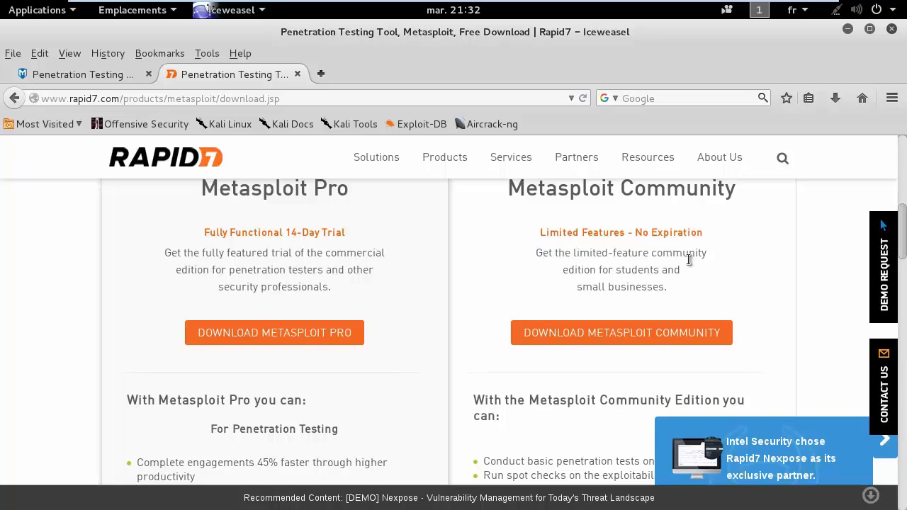
pyautogui.scroll(-8, 689, 259)
pyautogui.moveTo(505, 207); pyautogui.dragTo(677, 245)
pyautogui.click(685, 263)
pyautogui.scroll(2, 685, 263)
pyautogui.moveTo(675, 332); pyautogui.dragTo(481, 256)
pyautogui.click(341, 339)
# - Review the Metasploit Pro heading and its Phishing section
pyautogui.scroll(2, 117, 303)
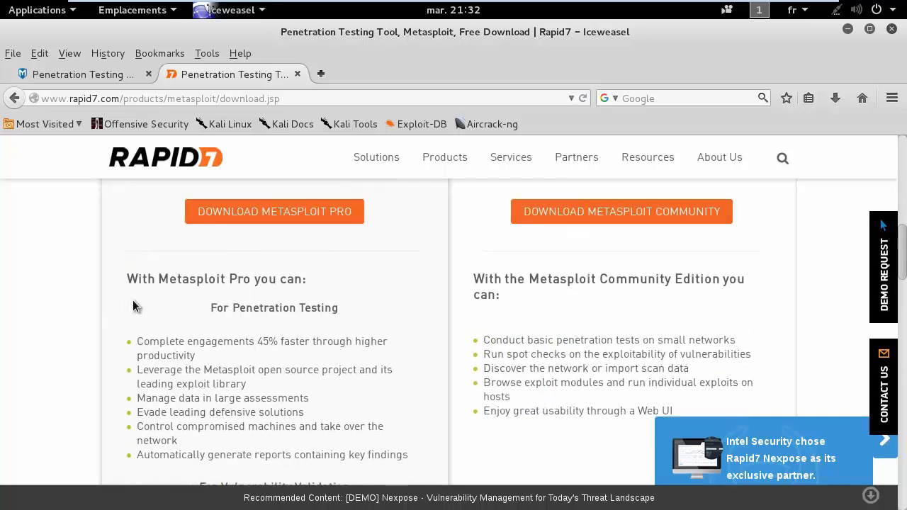
pyautogui.moveTo(144, 280); pyautogui.dragTo(300, 281)
pyautogui.click(302, 305)
pyautogui.scroll(-5, 300, 340)
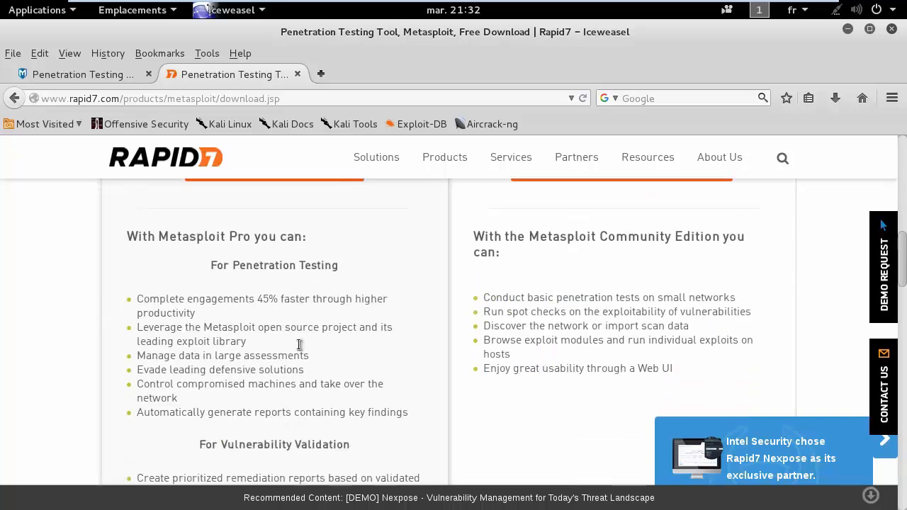
pyautogui.moveTo(206, 347); pyautogui.dragTo(272, 457)
pyautogui.scroll(-5, 269, 446)
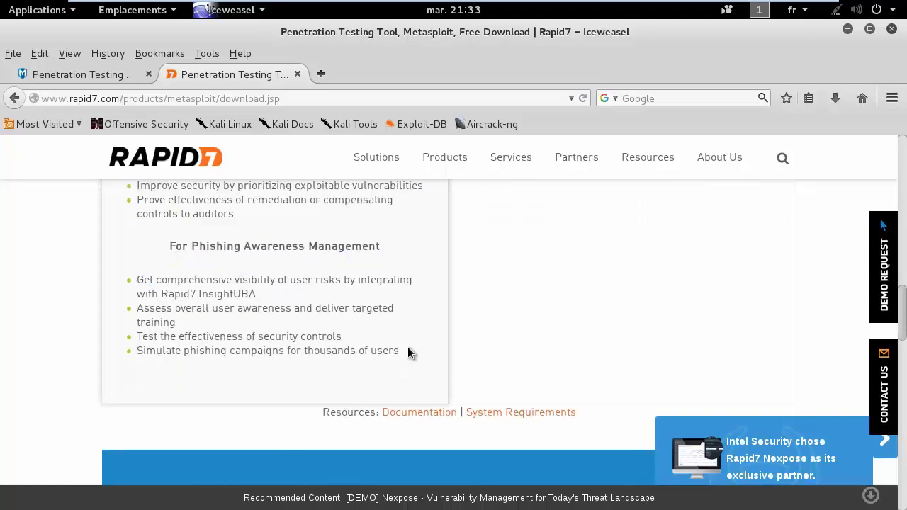
pyautogui.moveTo(407, 353); pyautogui.dragTo(176, 250)
pyautogui.click(206, 309)
pyautogui.scroll(2, 205, 314)
pyautogui.scroll(5, 205, 314)
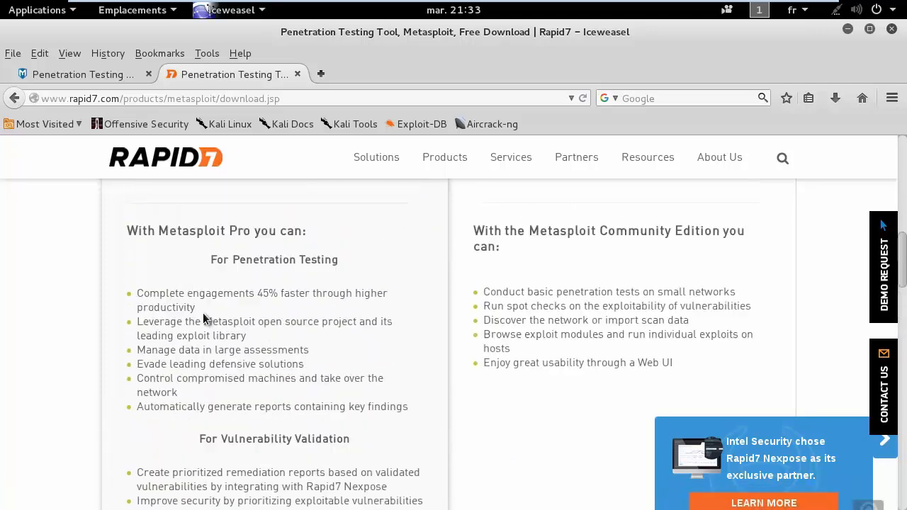
pyautogui.scroll(-10, 205, 314)
pyautogui.scroll(8, 205, 314)
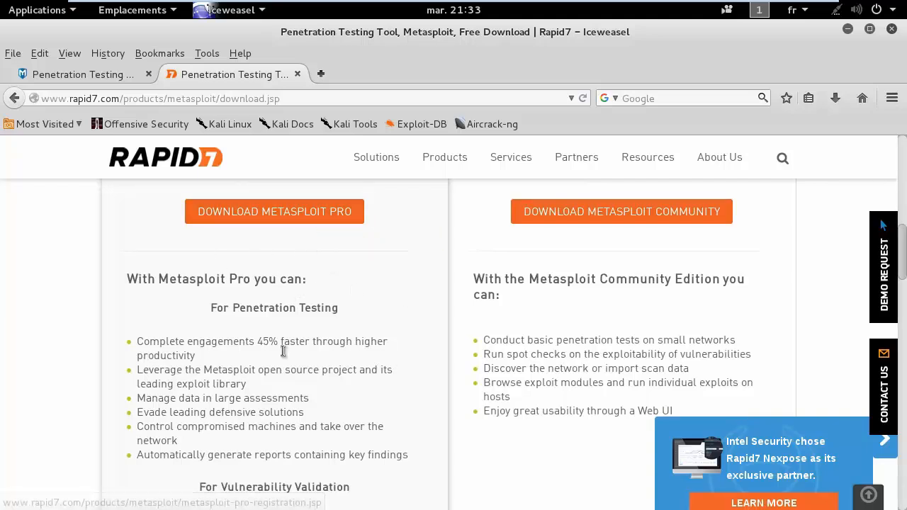
# - Check the first Metasploit Pro feature bullets, then go to DOWNLOAD METASPLOIT COMMUNITY
pyautogui.moveTo(176, 342); pyautogui.dragTo(343, 406)
pyautogui.click(341, 409)
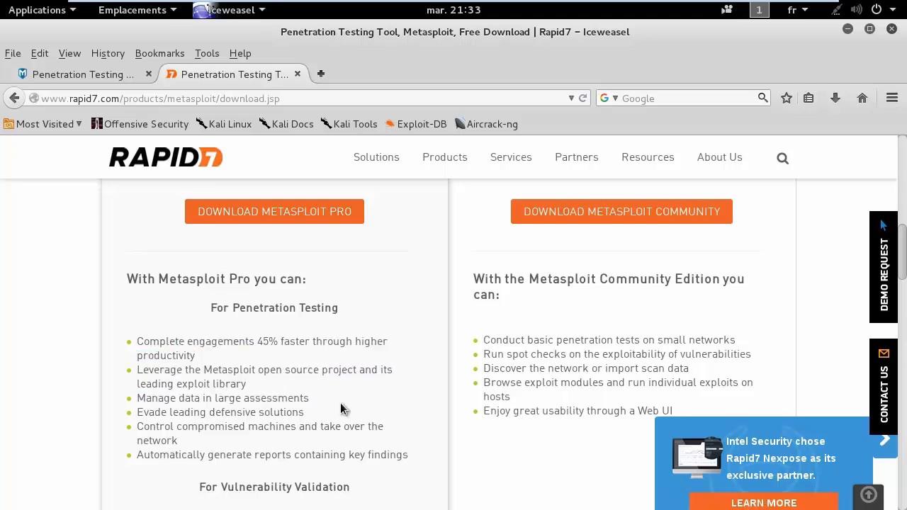
pyautogui.scroll(-5, 340, 409)
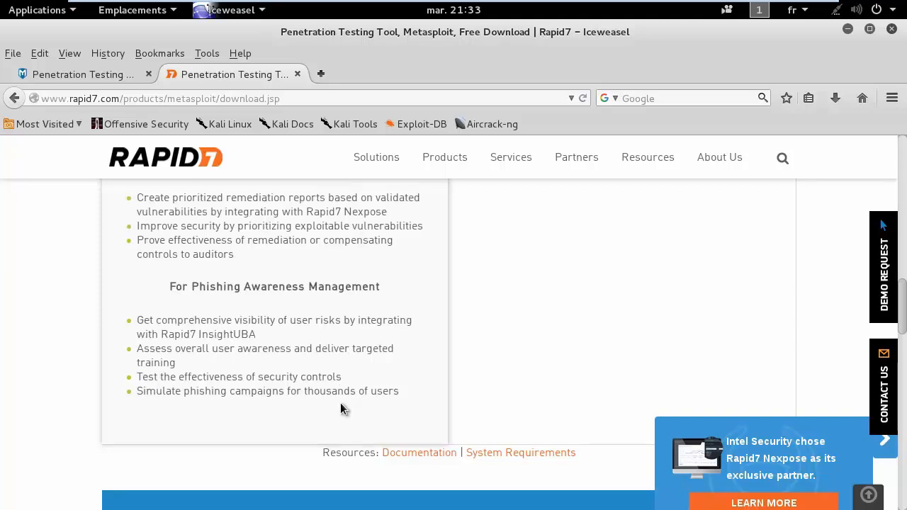
pyautogui.scroll(6, 340, 403)
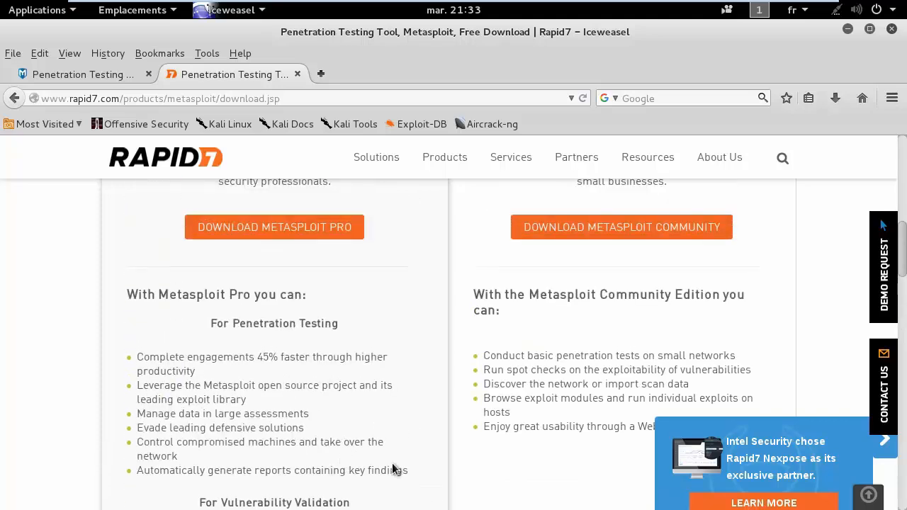
pyautogui.click(658, 259)
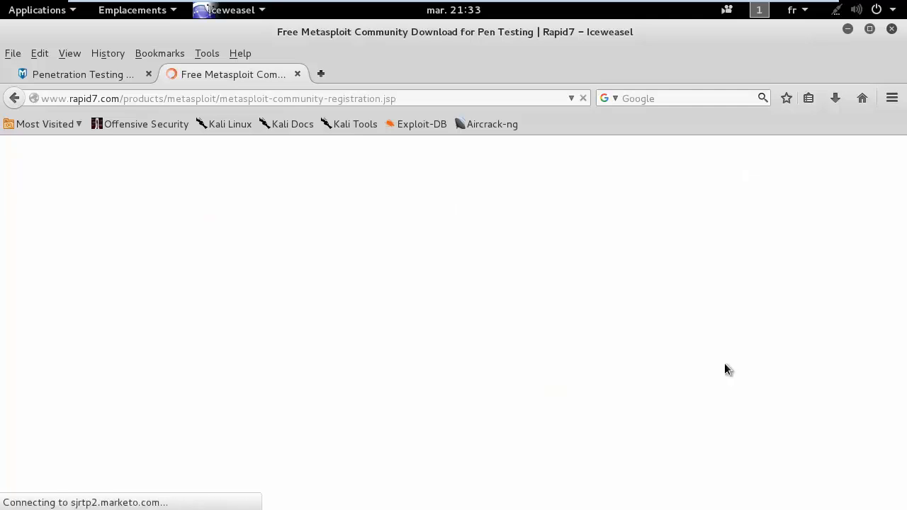
# - Scroll the registration form and check the Country list, leaving it on United States
pyautogui.scroll(-4, 725, 363)
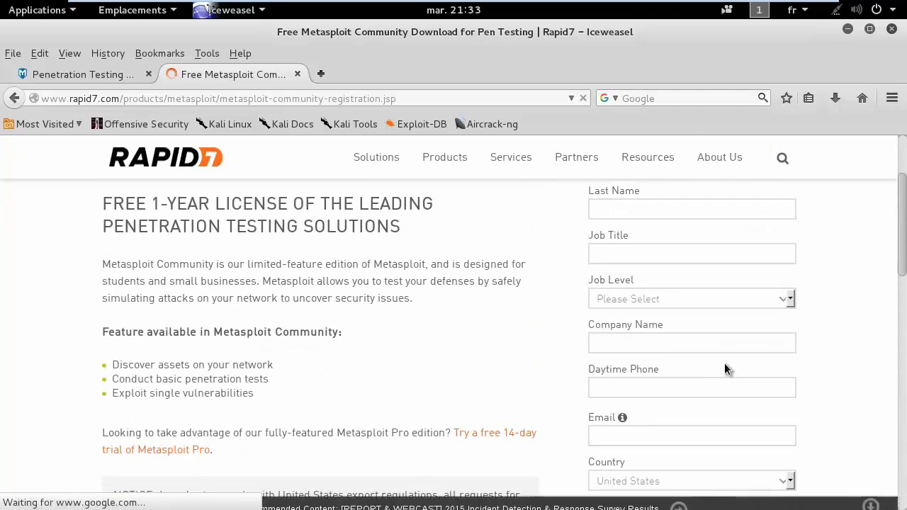
pyautogui.scroll(-3, 724, 363)
pyautogui.scroll(-3, 699, 371)
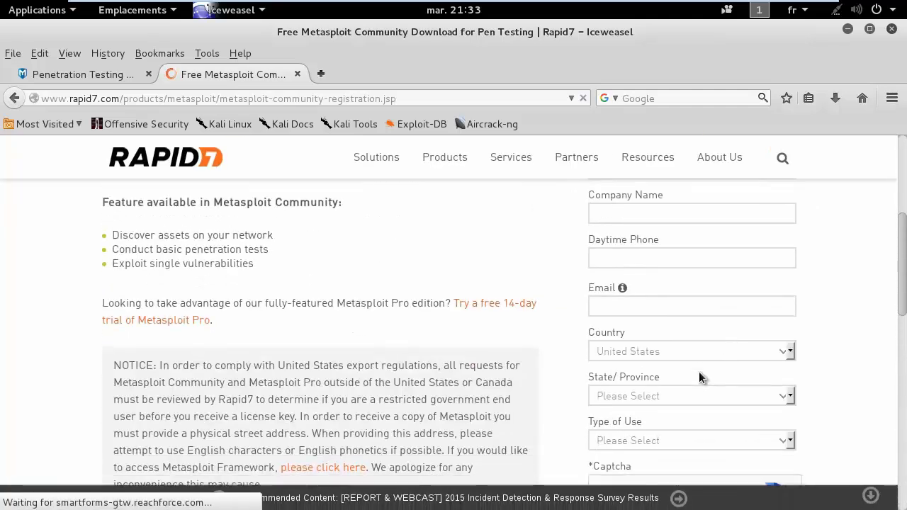
pyautogui.scroll(2, 698, 371)
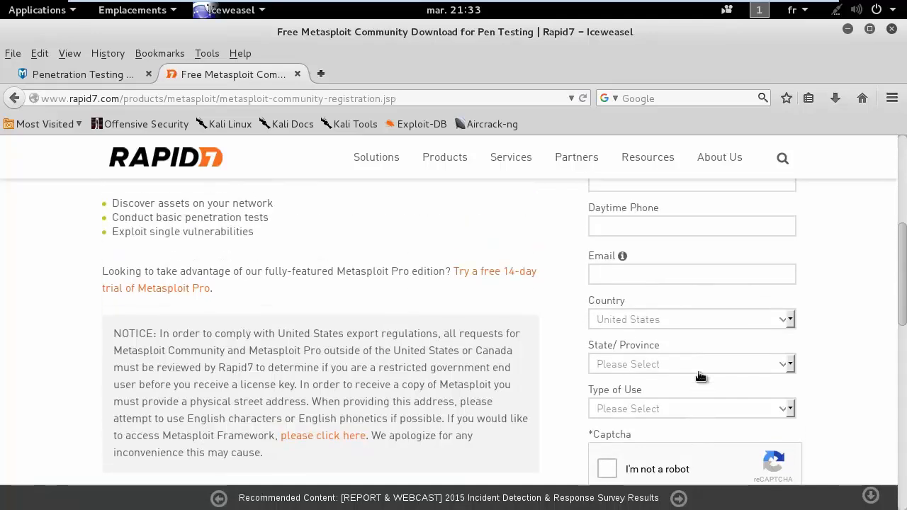
pyautogui.click(748, 321)
pyautogui.click(489, 255)
pyautogui.click(524, 358)
pyautogui.click(654, 323)
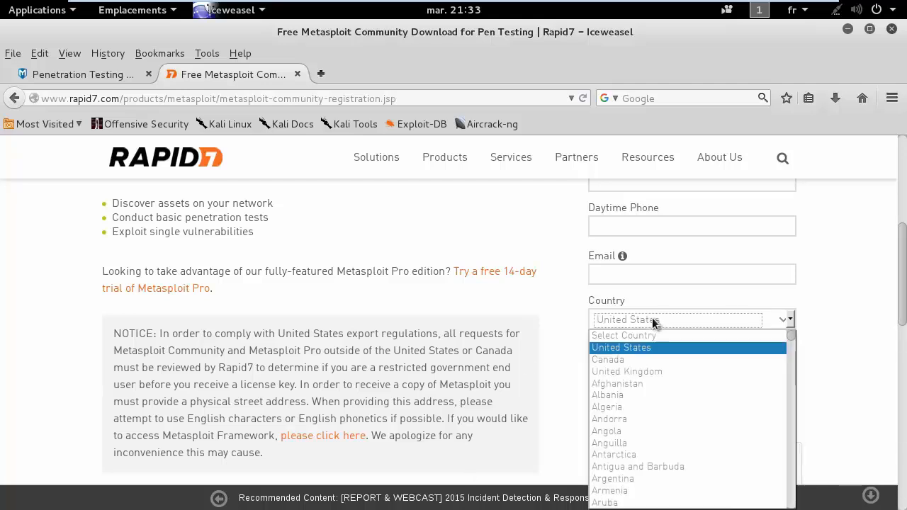
pyautogui.click(519, 337)
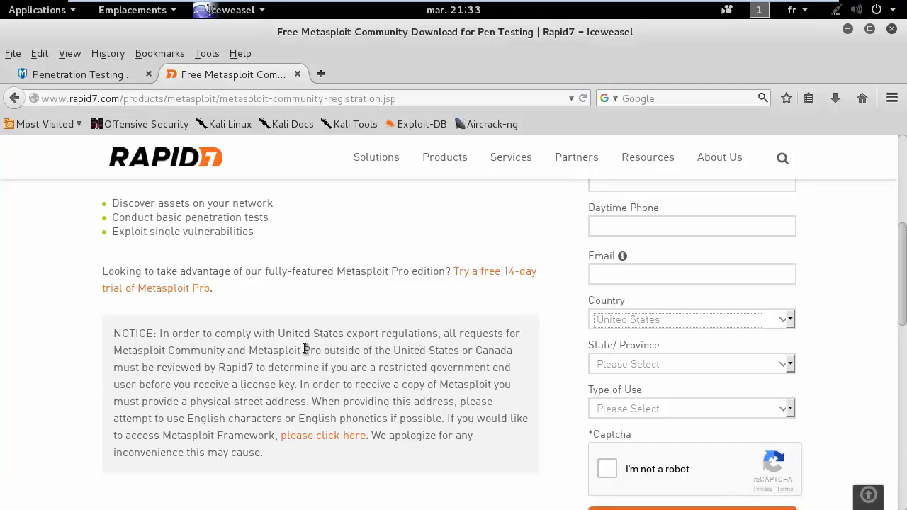
# - Read the export notice, then return to the metasploit.com tab
pyautogui.moveTo(195, 351); pyautogui.dragTo(397, 351)
pyautogui.moveTo(391, 351); pyautogui.dragTo(494, 350)
pyautogui.click(494, 350)
pyautogui.moveTo(178, 334); pyautogui.dragTo(526, 466)
pyautogui.click(526, 466)
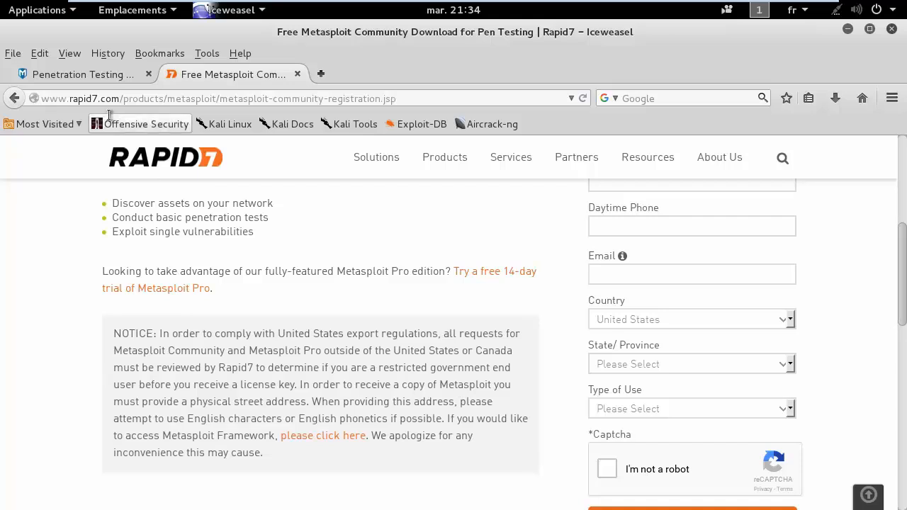
pyautogui.click(99, 80)
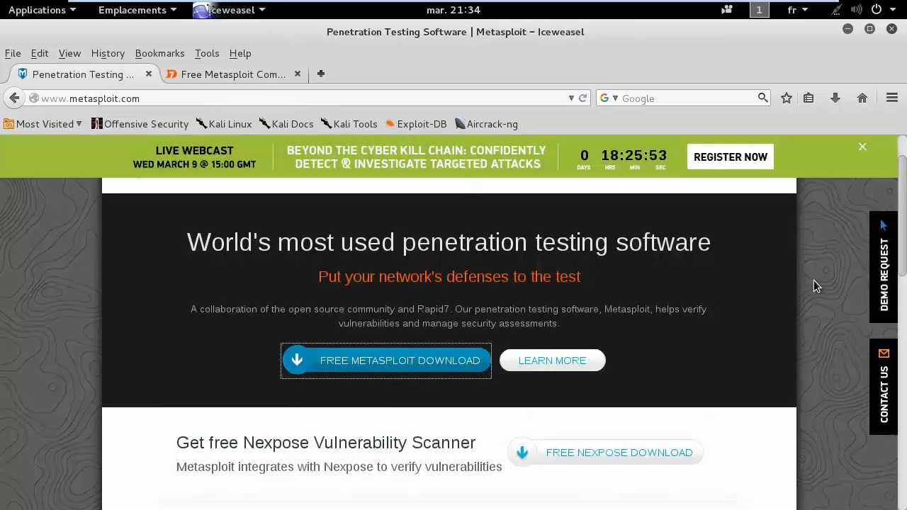
# - Minimize Iceweasel to reveal the terminal's msf tool listing
pyautogui.click(850, 32)
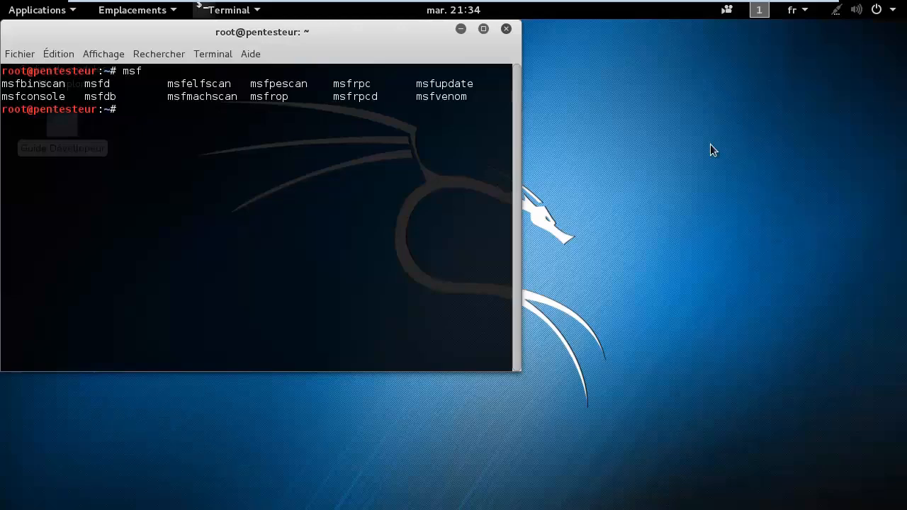
pyautogui.moveTo(678, 7)
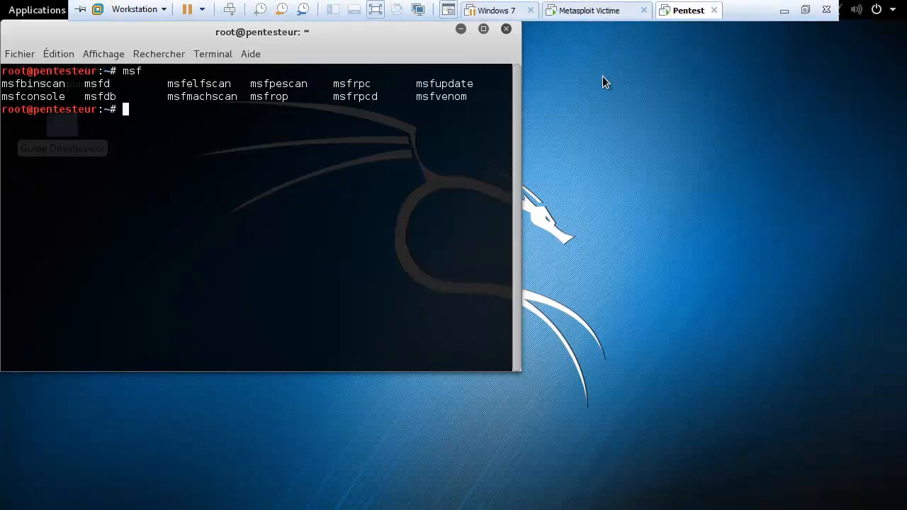
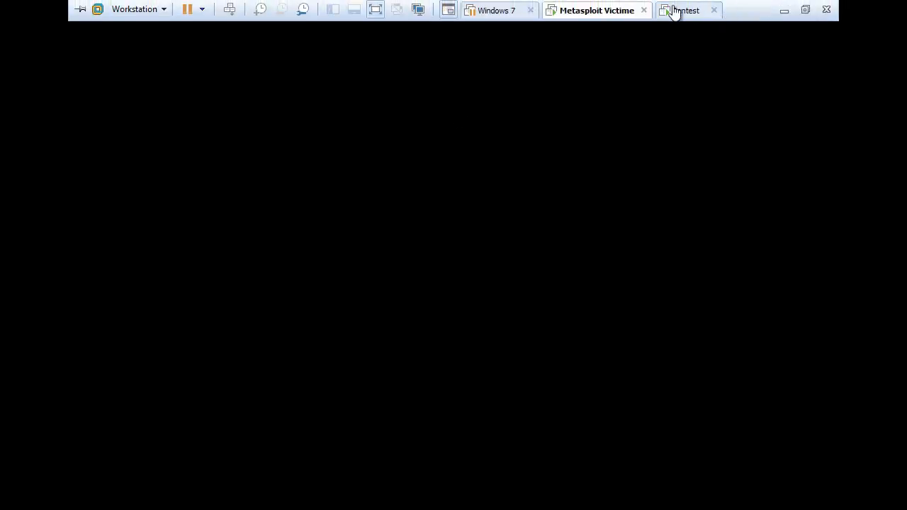
# - Check the Windows 7, Metasploit Victime and Pentest VM tabs, ending on the Pentest machine
pyautogui.click(509, 10)
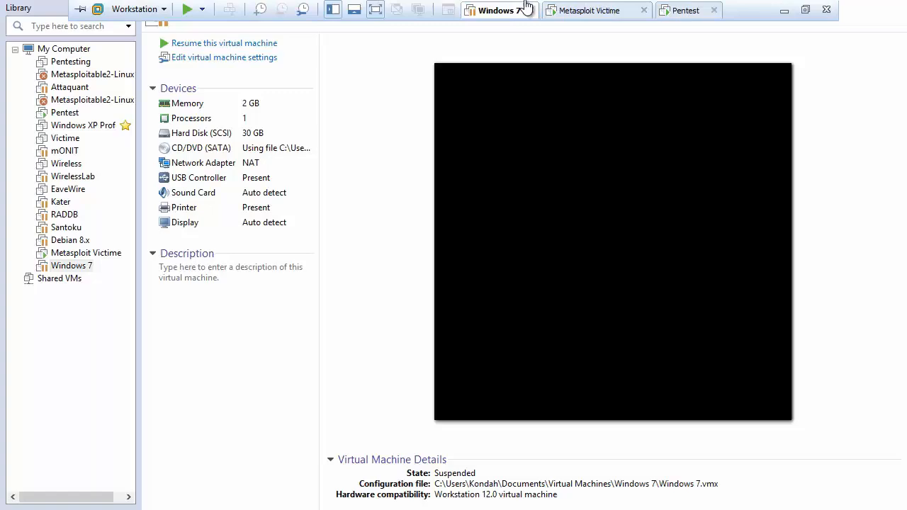
pyautogui.click(600, 10)
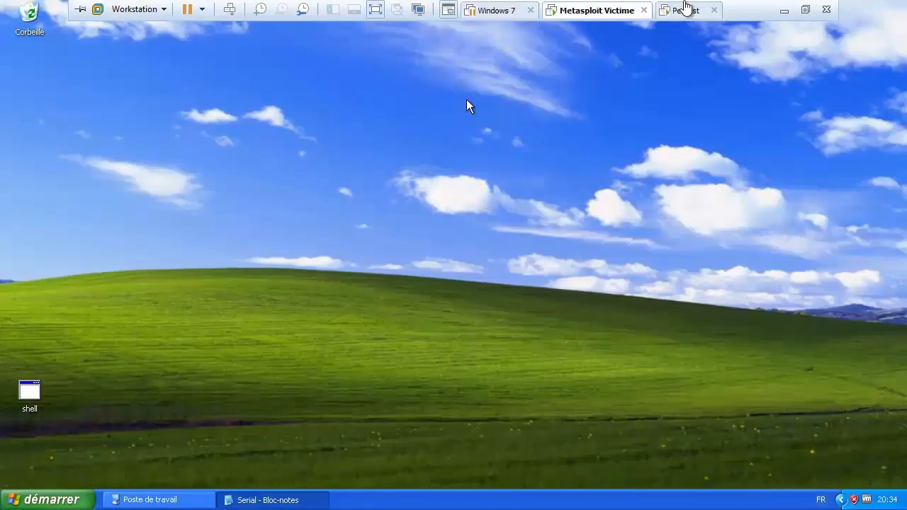
pyautogui.click(686, 9)
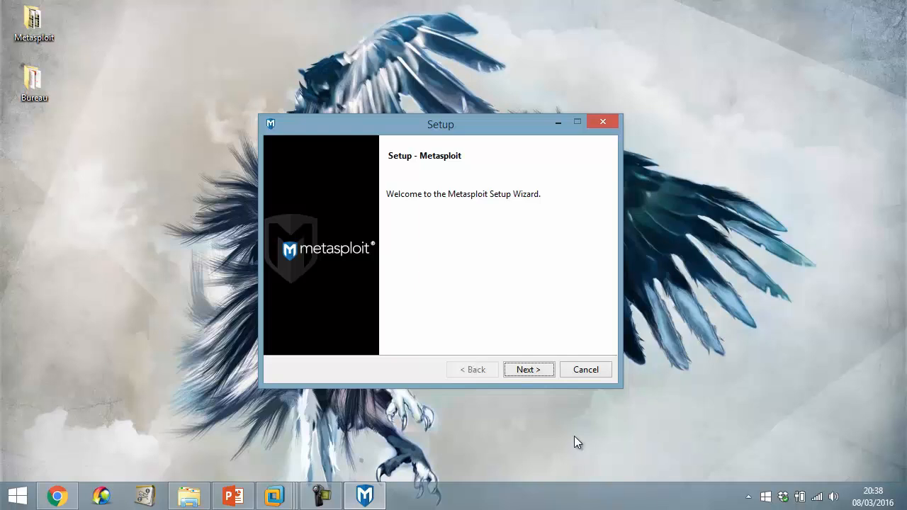
# - Accept the license agreement and keep C:\metasploit as the installation folder
pyautogui.click(521, 371)
pyautogui.click(441, 322)
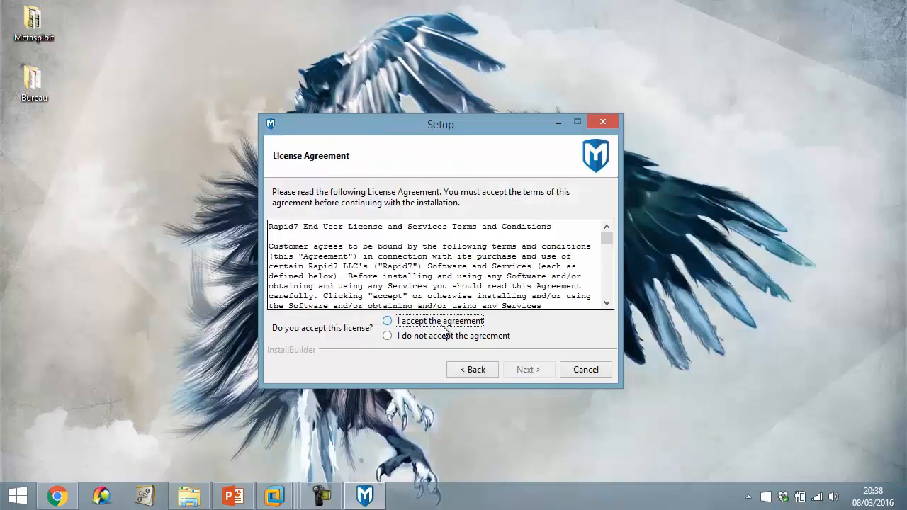
pyautogui.click(518, 373)
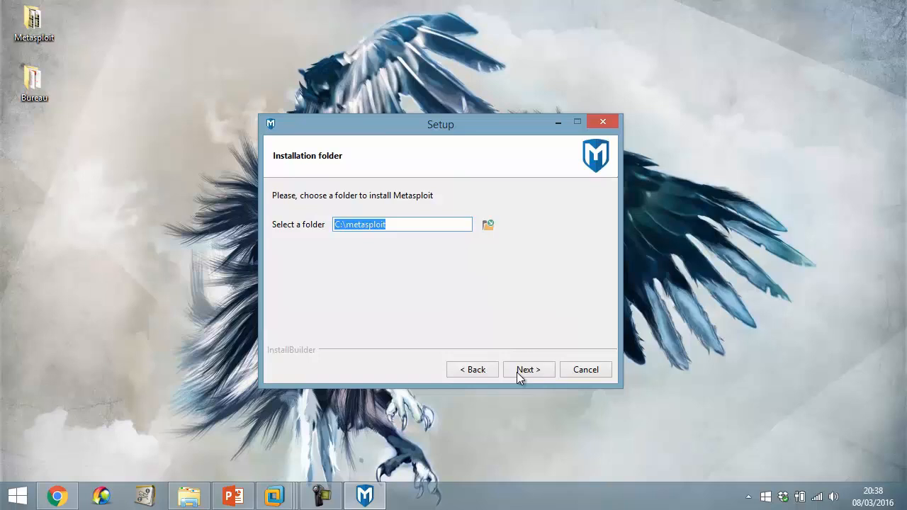
pyautogui.click(349, 226)
pyautogui.moveTo(339, 224); pyautogui.dragTo(471, 224)
pyautogui.click(518, 372)
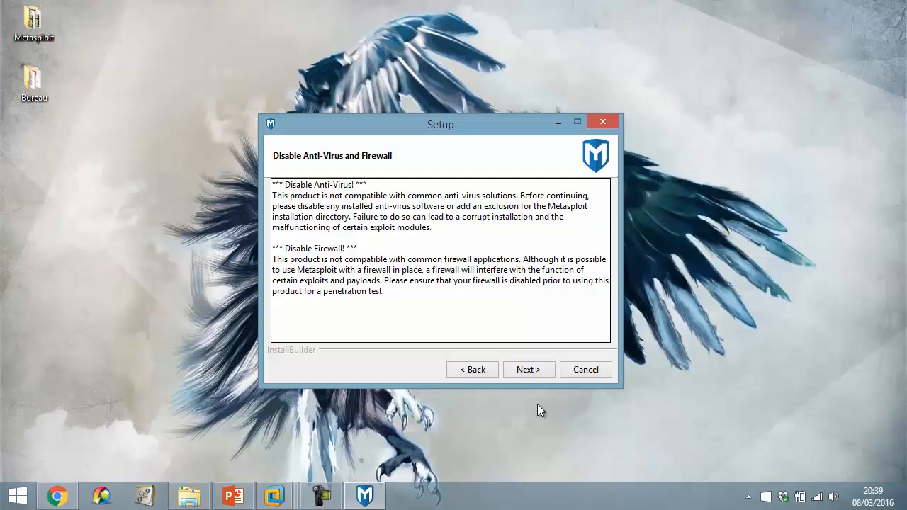
# - Disable Avast protection for 1 hour from the tray, then continue past the anti-virus warning
pyautogui.click(748, 496)
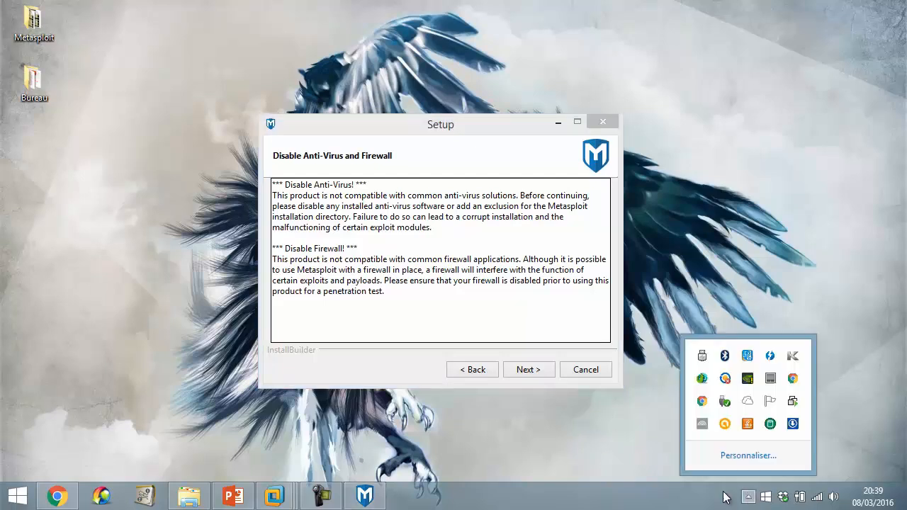
pyautogui.rightClick(723, 432)
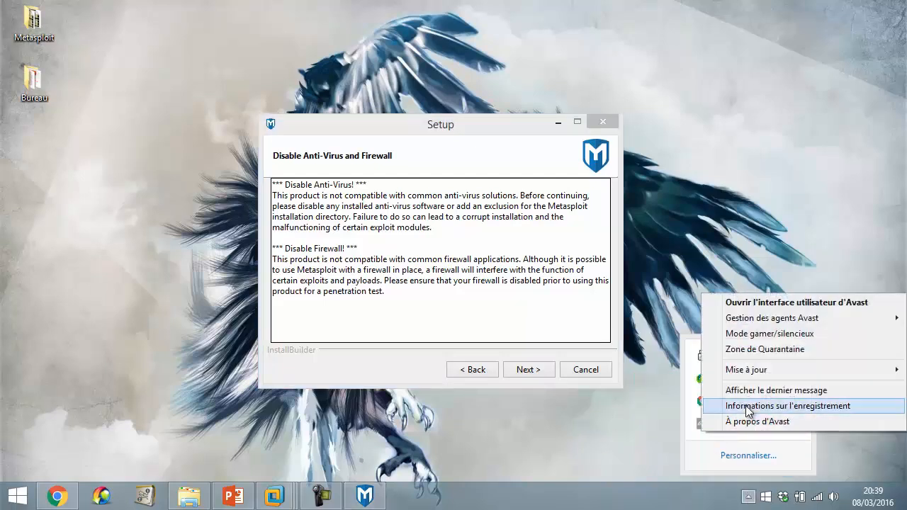
pyautogui.moveTo(776, 318)
pyautogui.click(666, 351)
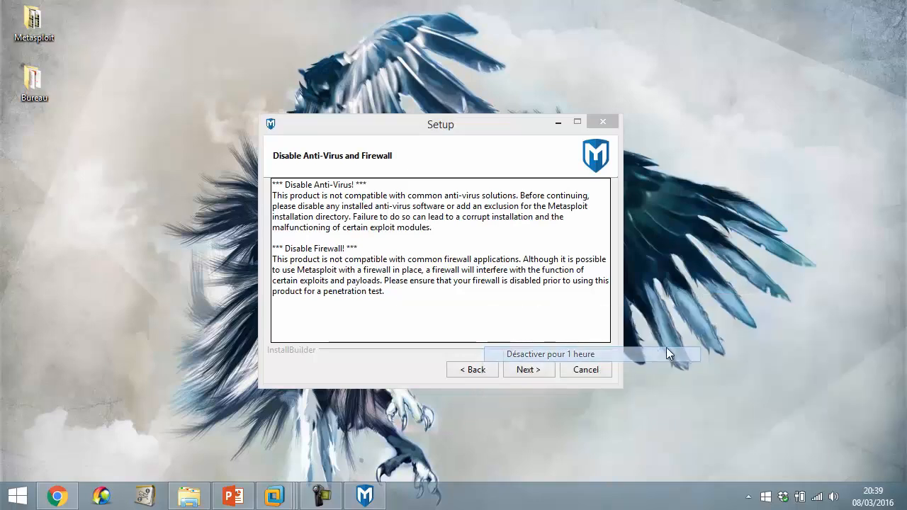
pyautogui.click(462, 298)
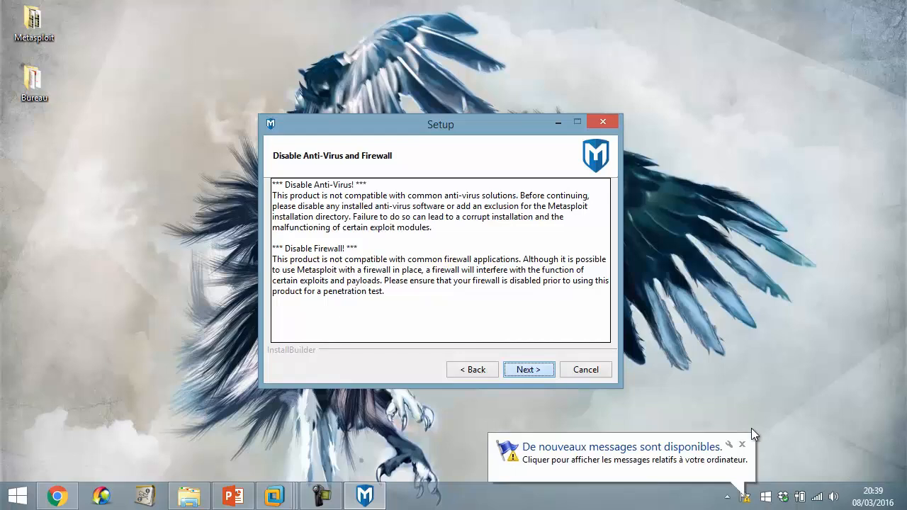
pyautogui.click(742, 445)
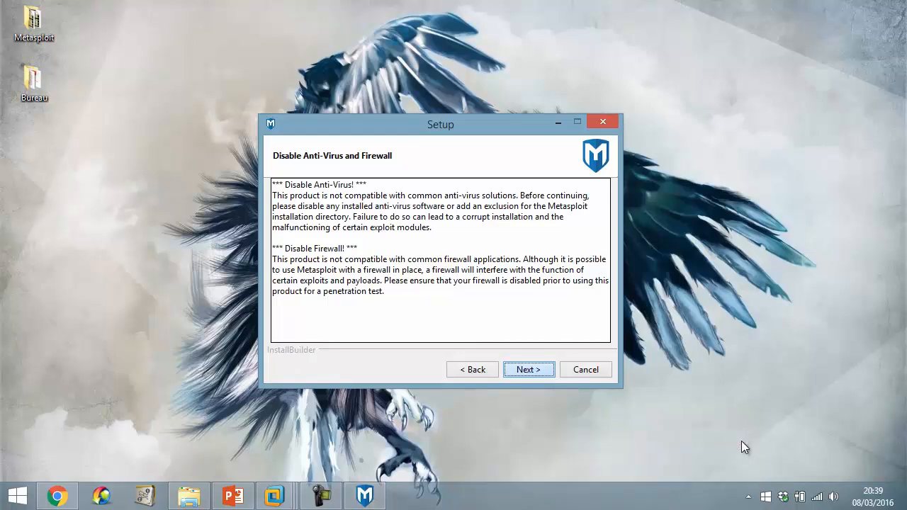
pyautogui.press('Return')
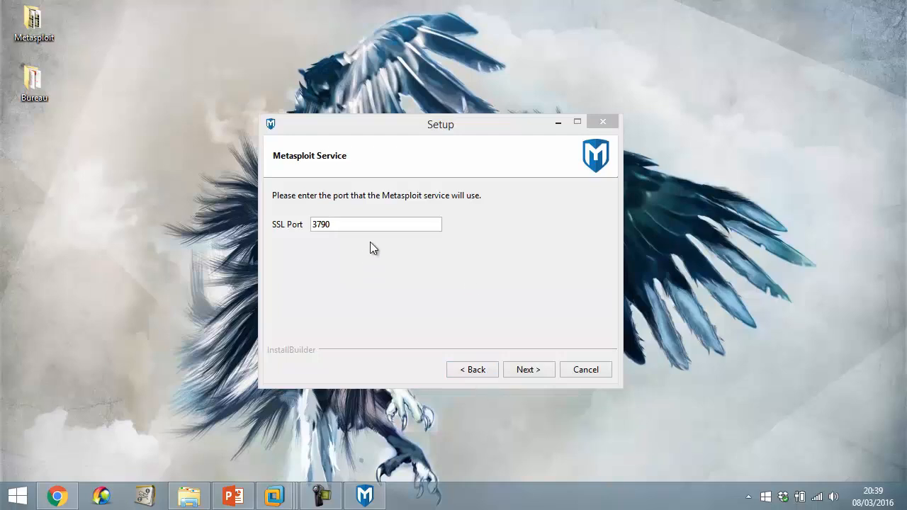
# - Keep SSL port 3790 and a 3650-day localhost certificate, install, and finish with Access Web UI checked
pyautogui.click(533, 371)
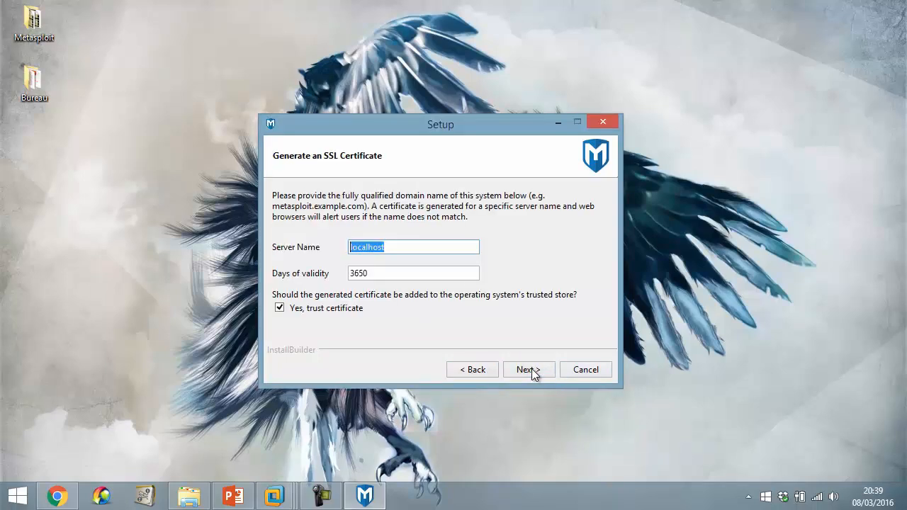
pyautogui.doubleClick(408, 277)
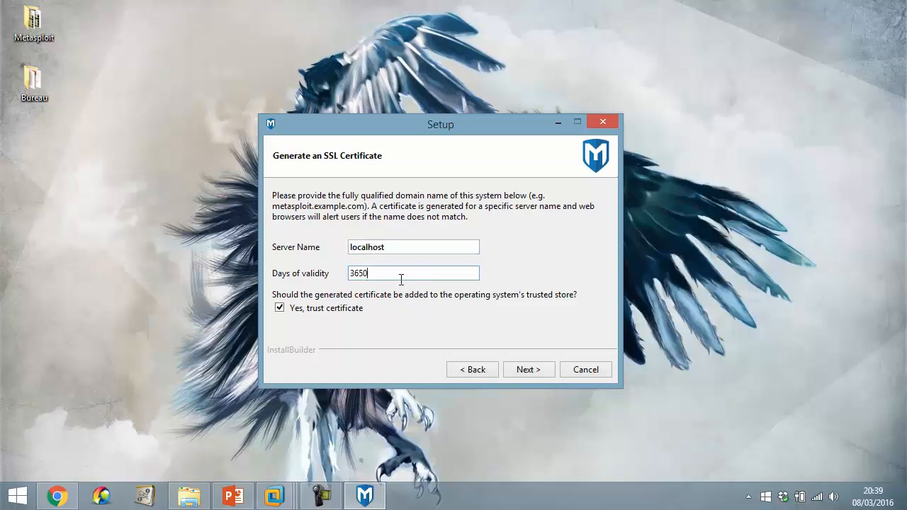
pyautogui.click(528, 370)
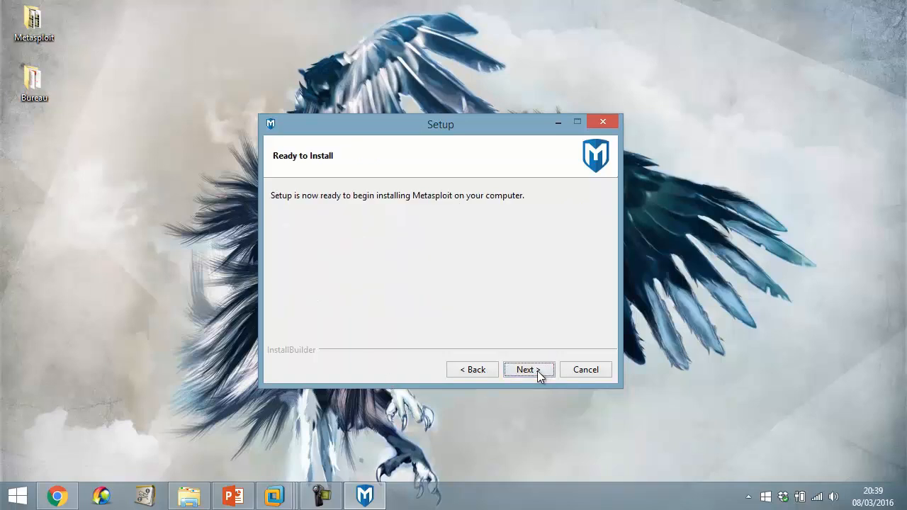
pyautogui.click(531, 370)
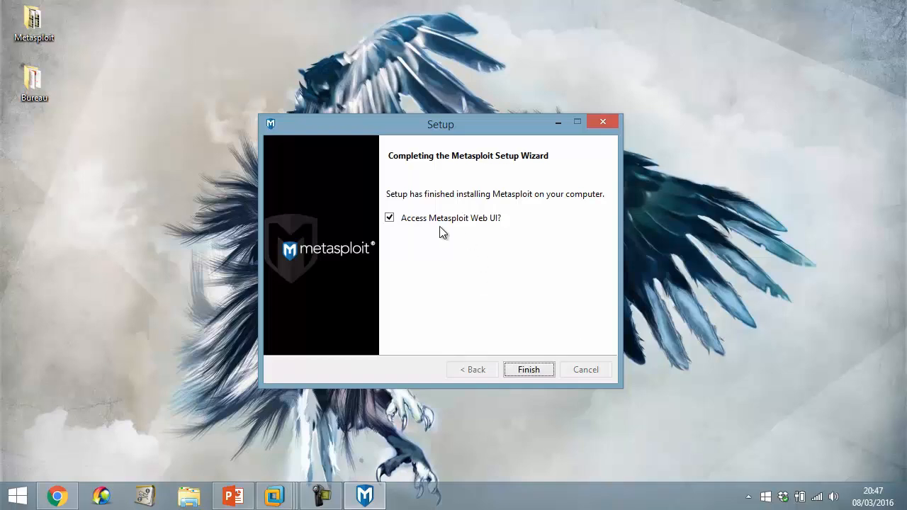
pyautogui.click(527, 374)
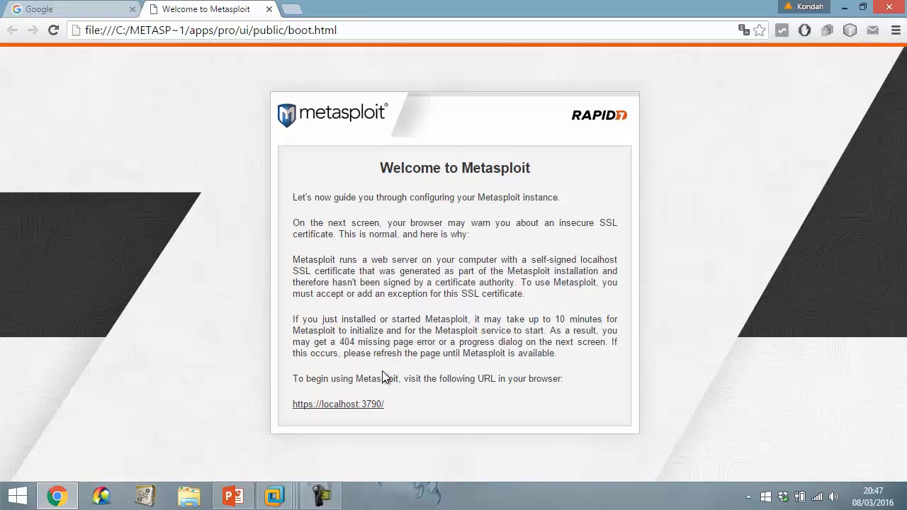
pyautogui.moveTo(389, 186); pyautogui.dragTo(515, 364)
pyautogui.click(514, 363)
pyautogui.click(351, 403)
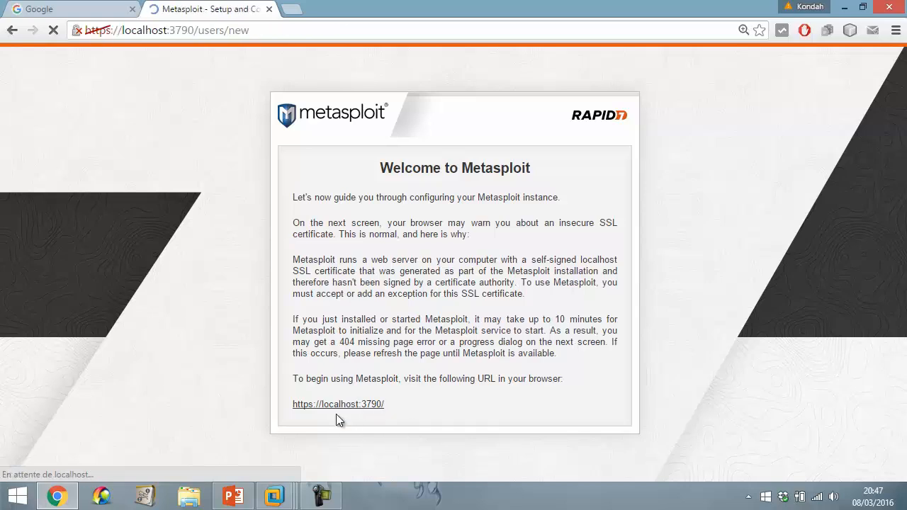
pyautogui.scroll(-1, 330, 332)
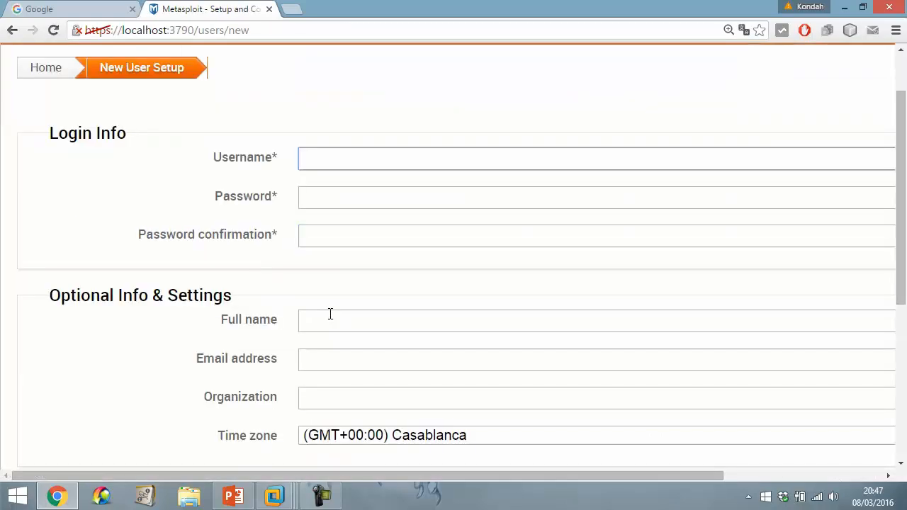
pyautogui.scroll(-1, 330, 314)
# - Enter the username, the account password twice, and the user's last name as full name
pyautogui.write('Kondah')
pyautogui.press('Tab')
pyautogui.write('***********')
pyautogui.press('Tab')
pyautogui.write('*******')
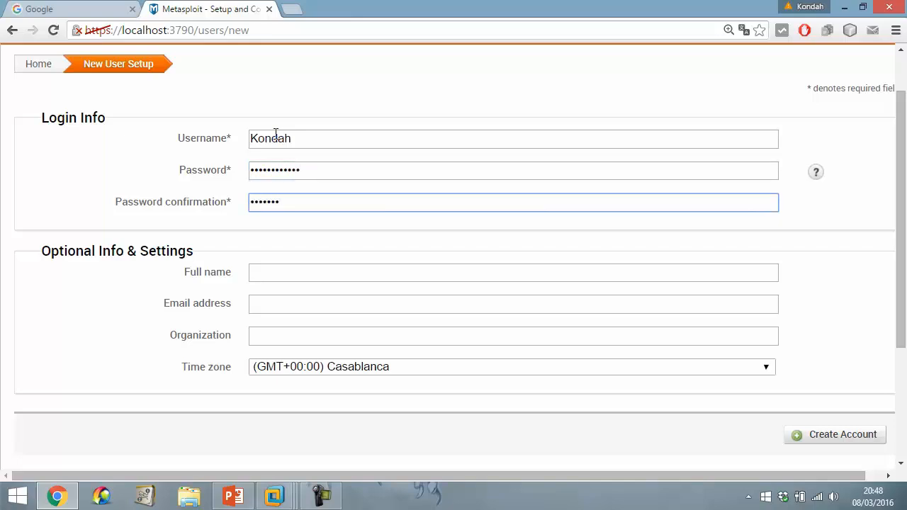
pyautogui.write('*****')
pyautogui.press('Tab')
pyautogui.write('Kondah')
pyautogui.press('Tab')
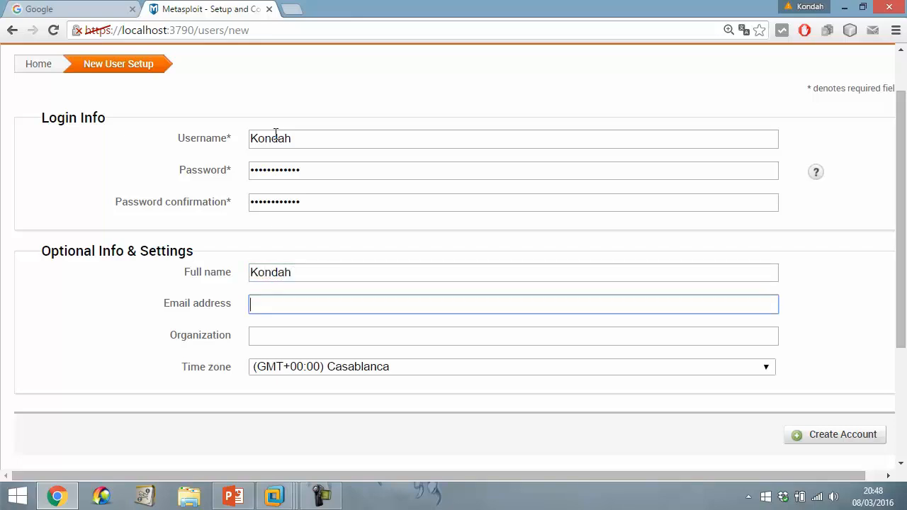
# - Complete the full name, leave the email address empty, and create the account
pyautogui.click(330, 269)
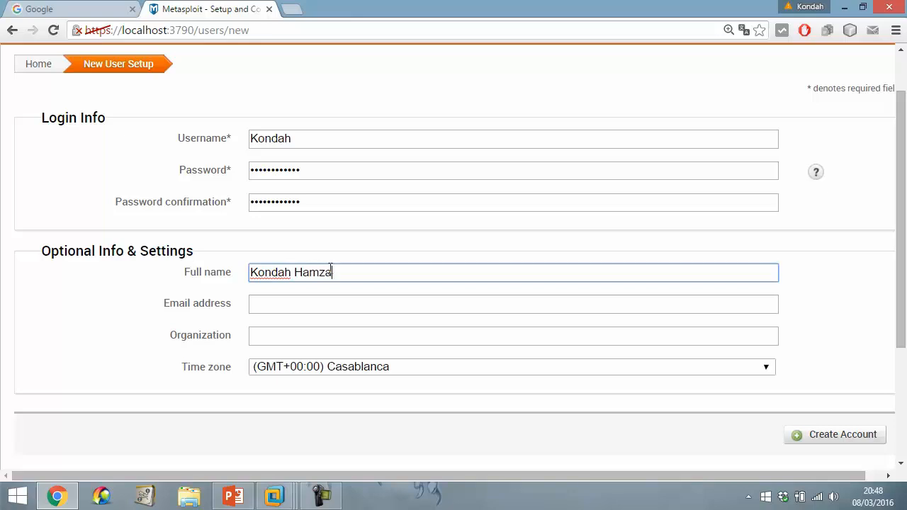
pyautogui.press('Tab')
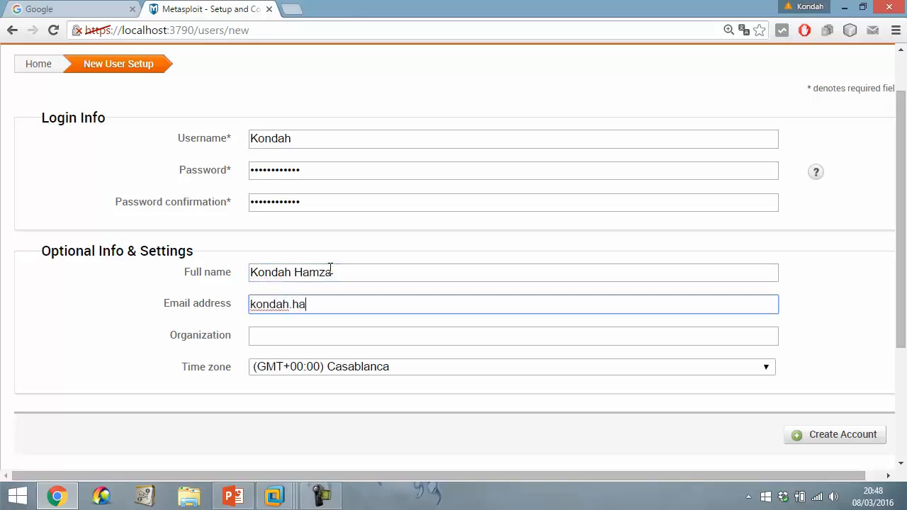
pyautogui.hotkey('ctrl', 'a')
pyautogui.press('BackSpace')
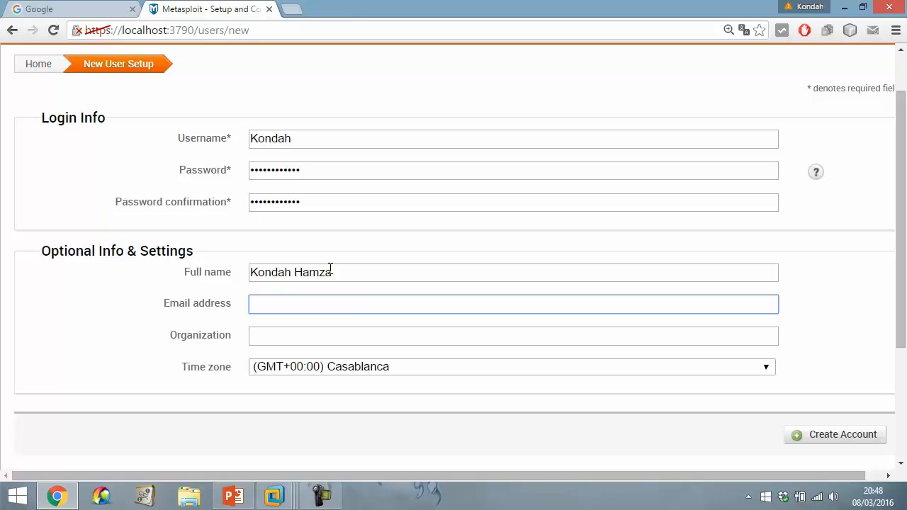
pyautogui.scroll(-1, 708, 404)
pyautogui.click(834, 364)
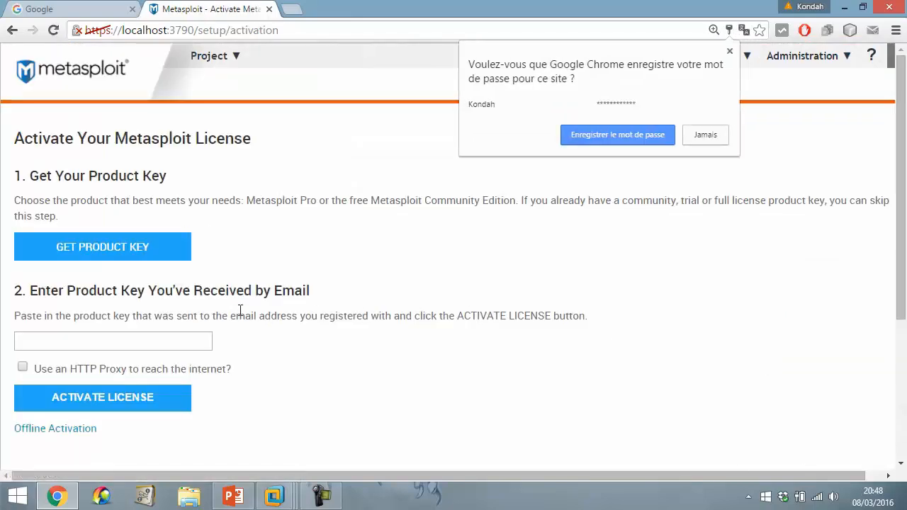
# - Paste the product key into the license key field and submit ACTIVATE LICENSE
pyautogui.click(175, 343)
pyautogui.hotkey('ctrl', 'v')
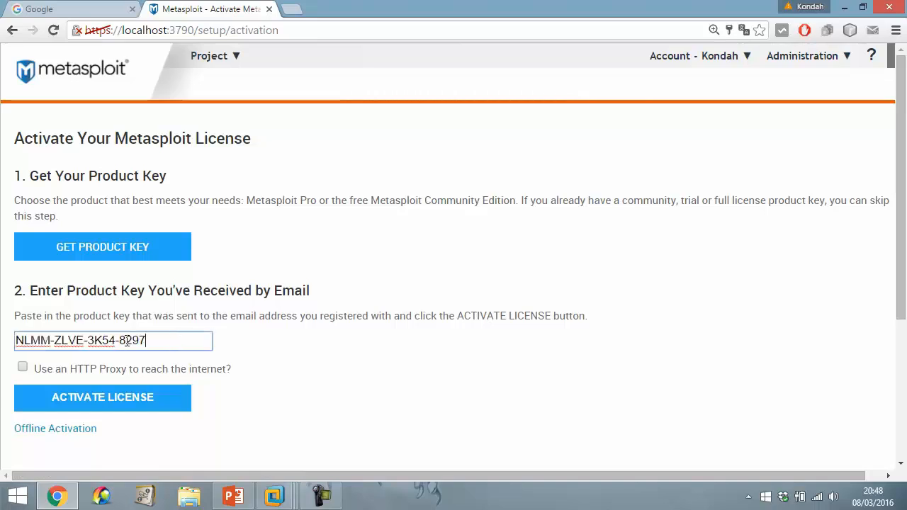
pyautogui.moveTo(147, 341); pyautogui.dragTo(2, 340)
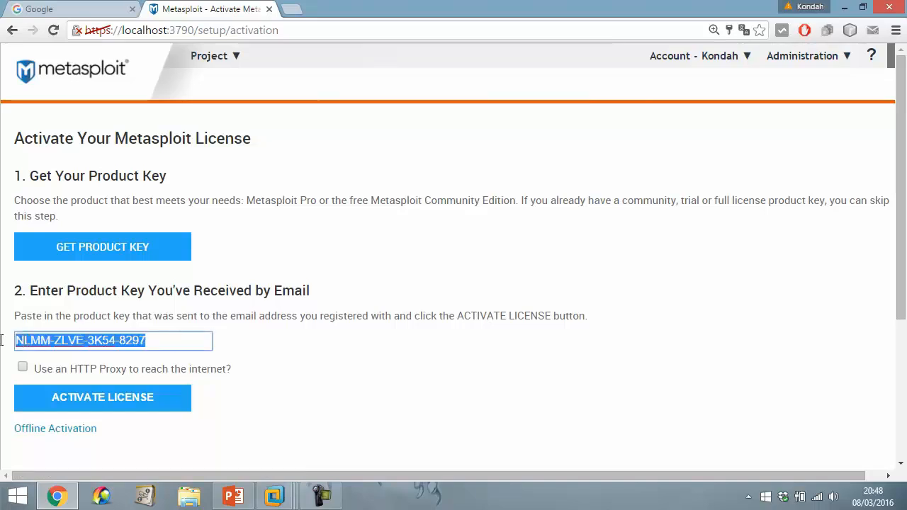
pyautogui.click(104, 400)
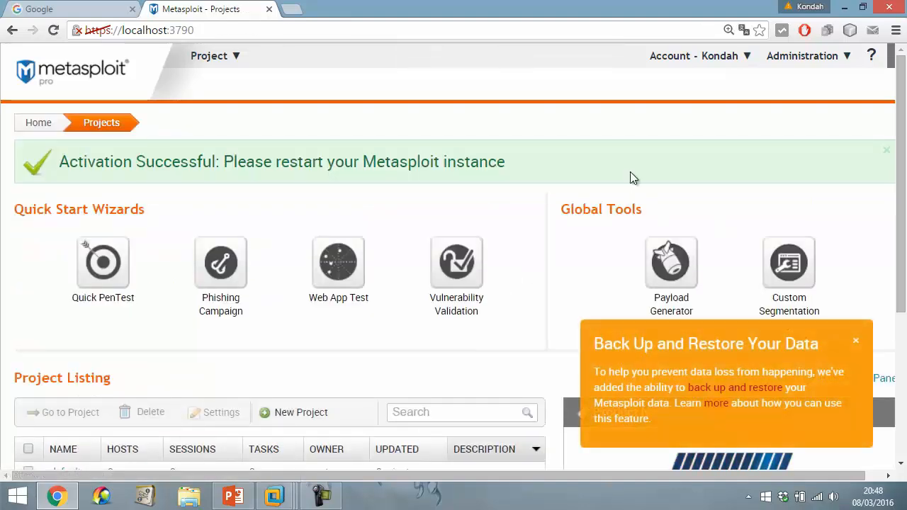
# - Zoom the page to 110%, close the Back Up and Restore popup, and return to the top
pyautogui.hotkey('ctrl', '-')
pyautogui.scroll(-3, 467, 248)
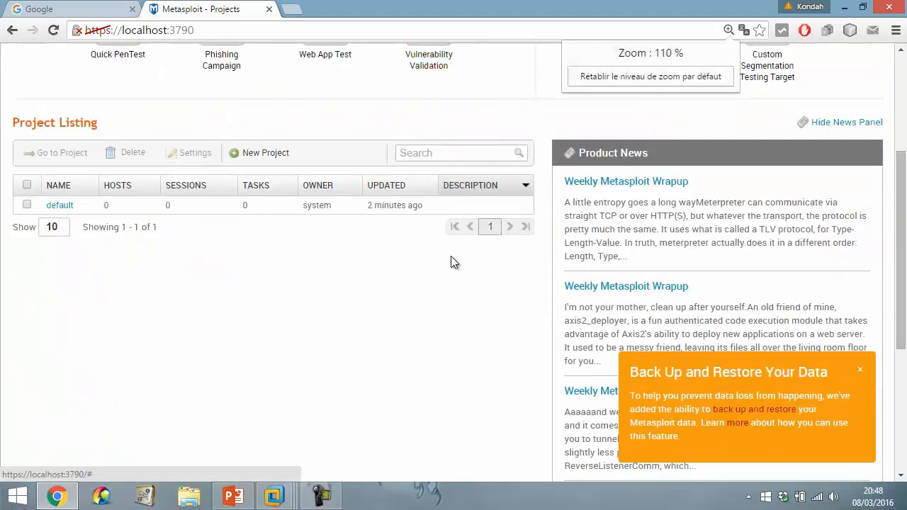
pyautogui.scroll(-4, 453, 262)
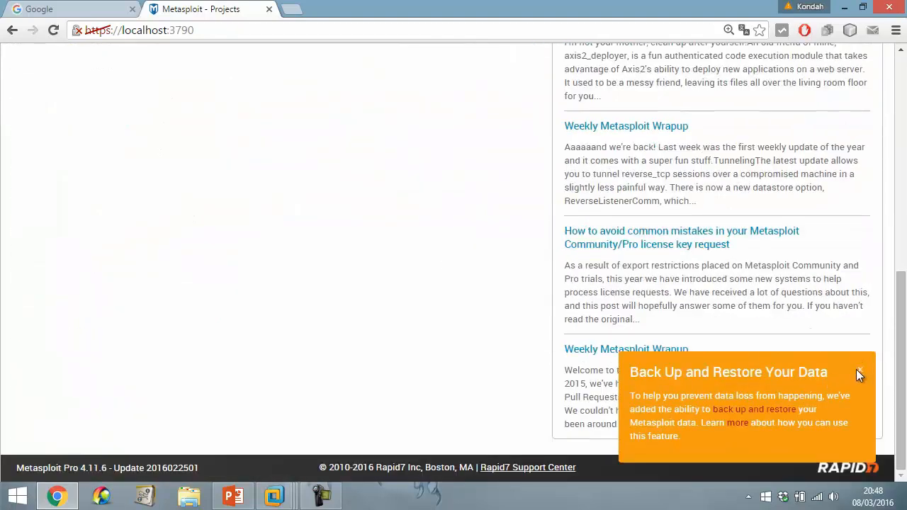
pyautogui.click(858, 373)
pyautogui.scroll(7, 639, 331)
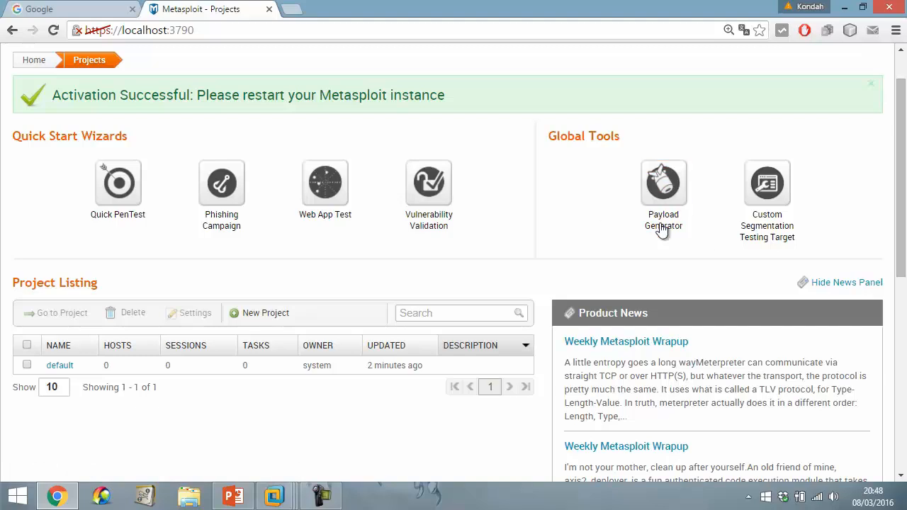
pyautogui.scroll(-2, 315, 276)
pyautogui.scroll(2, 315, 276)
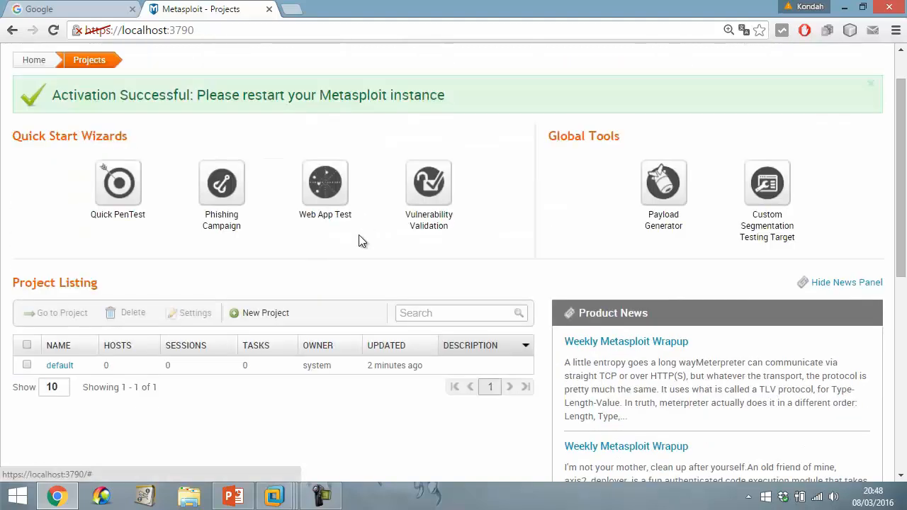
pyautogui.scroll(1, 347, 248)
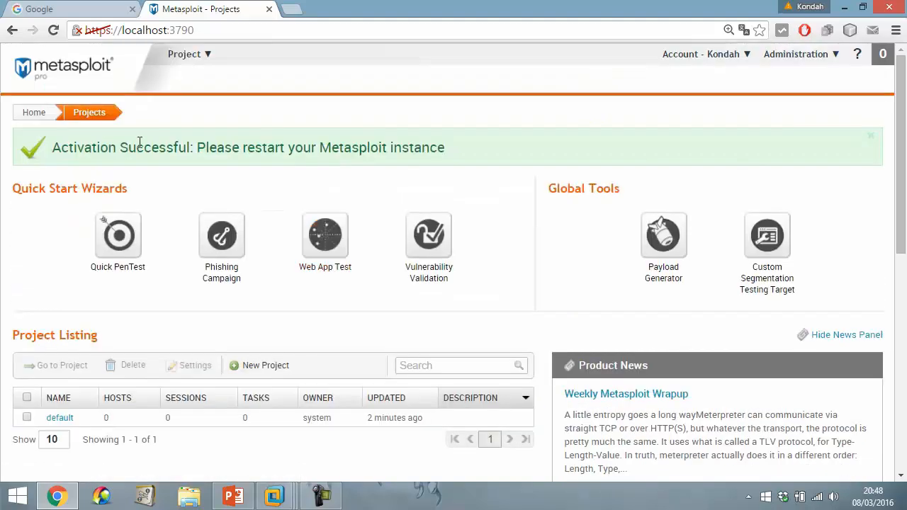